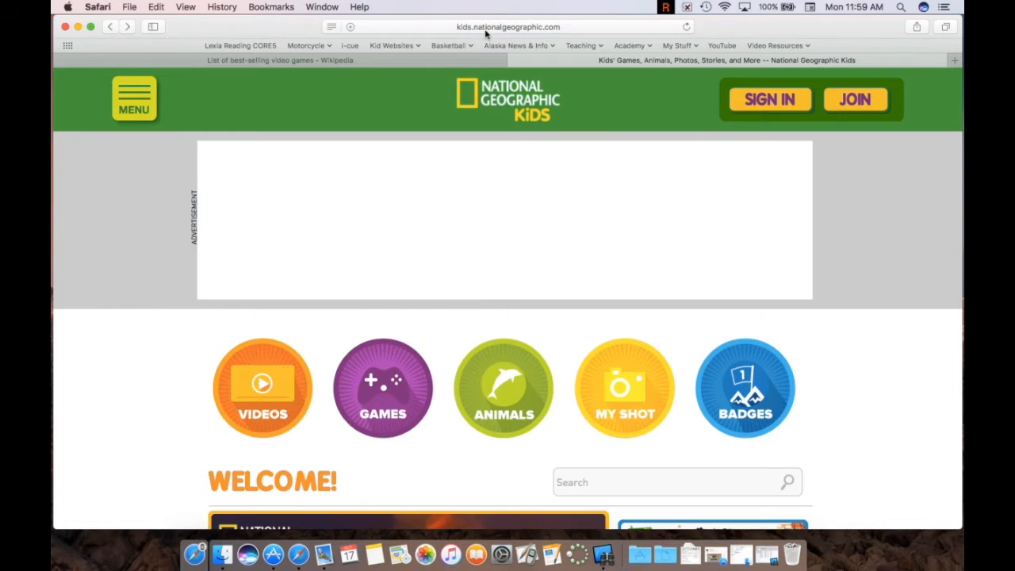
# Step: Go to natgeokids.com and open the site's Animals section
pyautogui.write('natgeok')
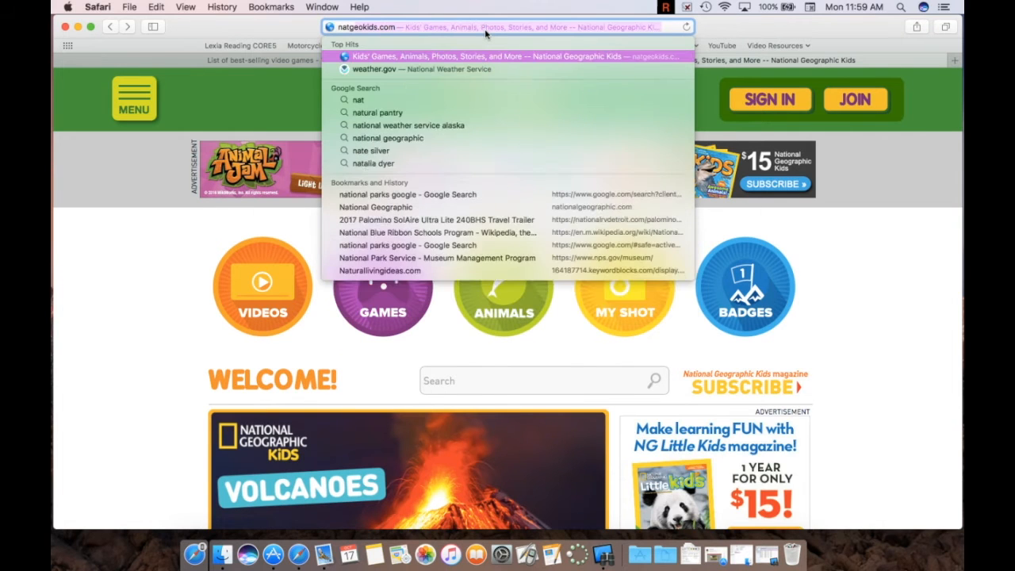
pyautogui.write('ids.com')
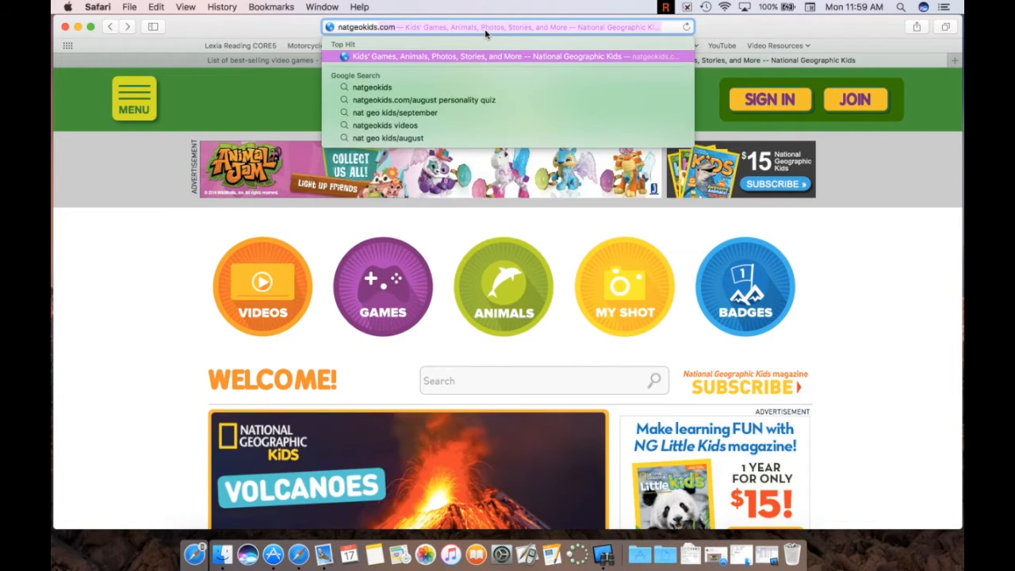
pyautogui.press('Return')
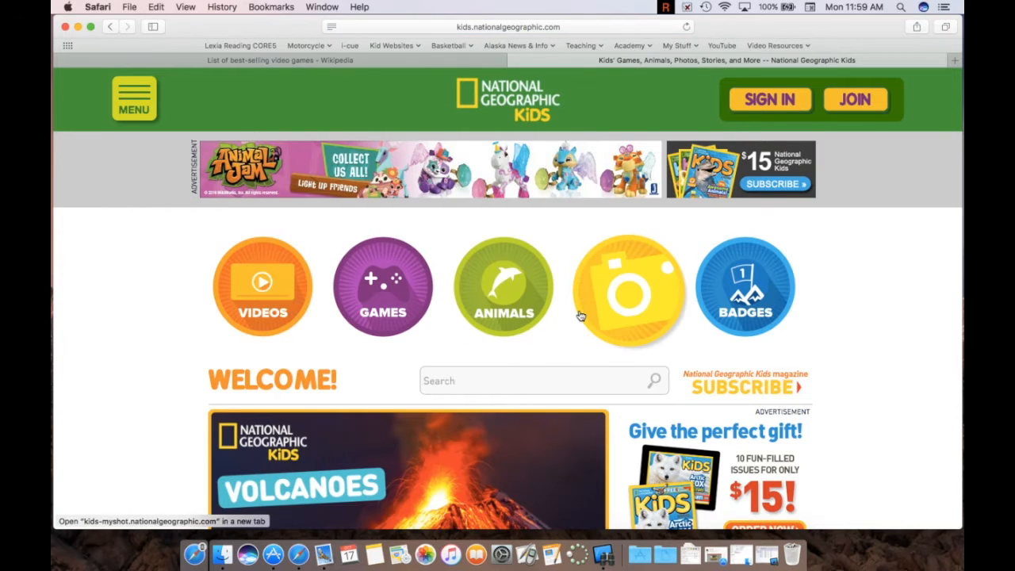
pyautogui.scroll(-3, 580, 315)
pyautogui.click(515, 201)
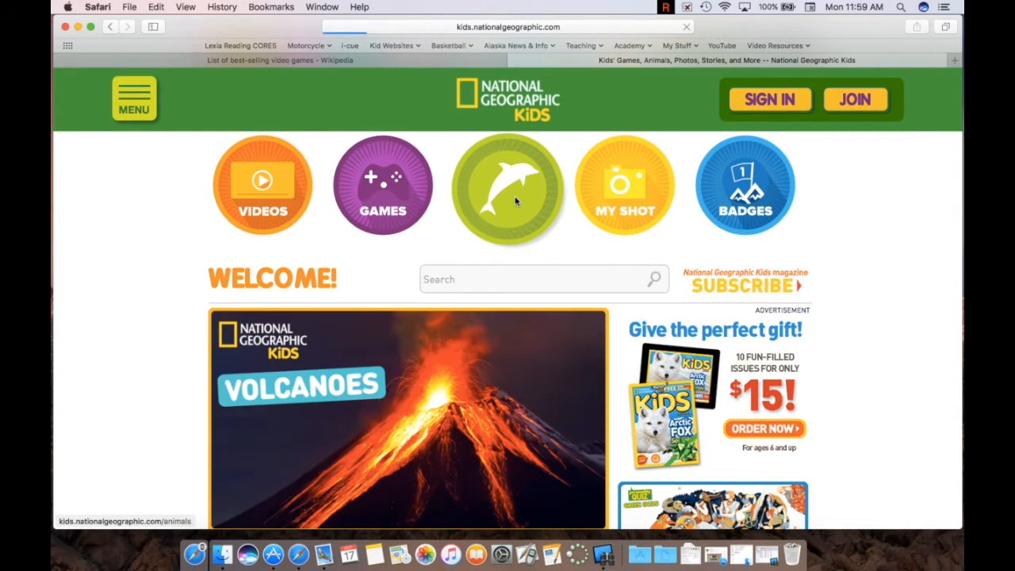
# Step: Browse the Animals page, examining the animal type and habitat filters, the sort options and the animal cards
pyautogui.scroll(-10, 521, 311)
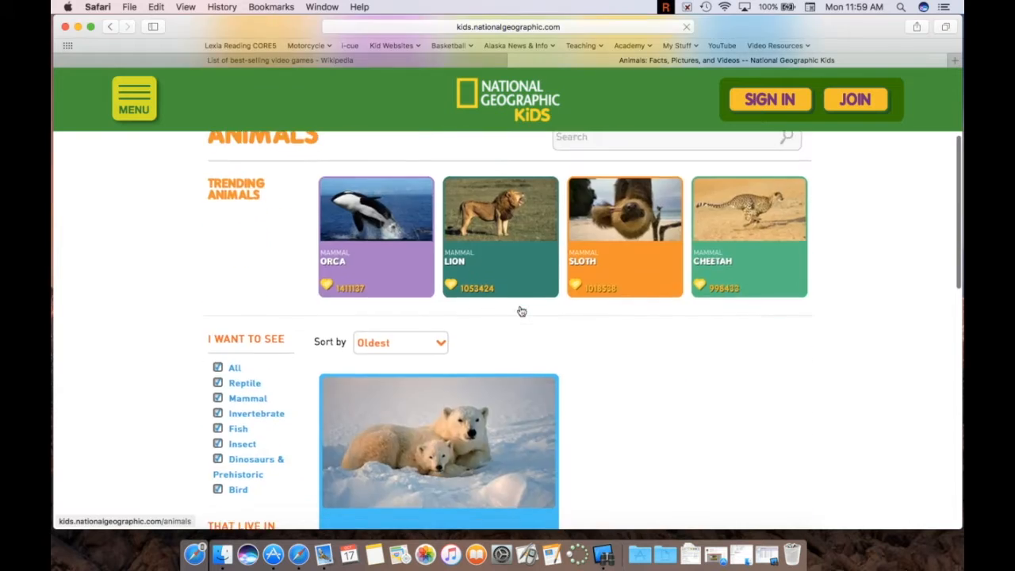
pyautogui.scroll(-5, 521, 311)
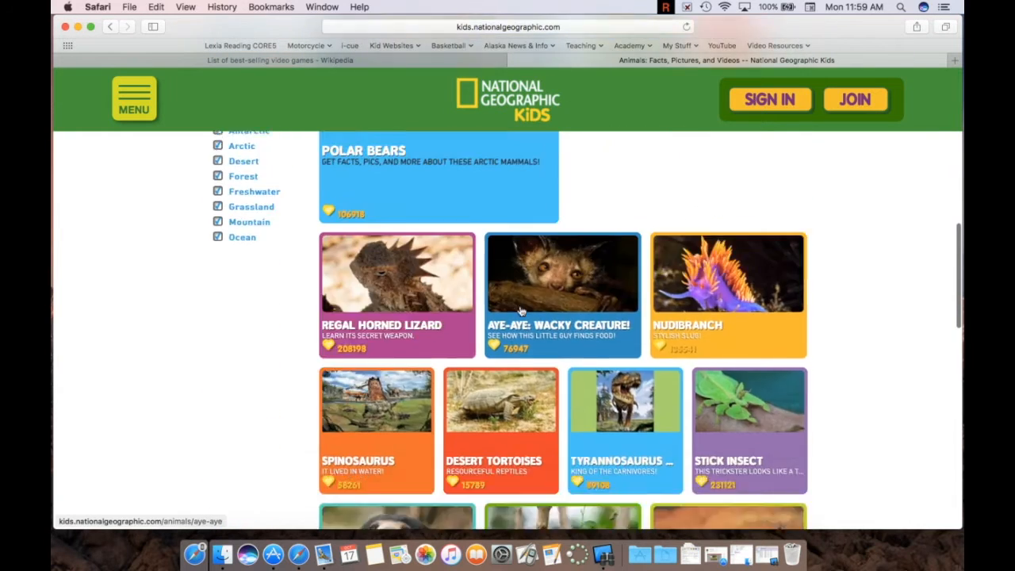
pyautogui.scroll(4, 521, 311)
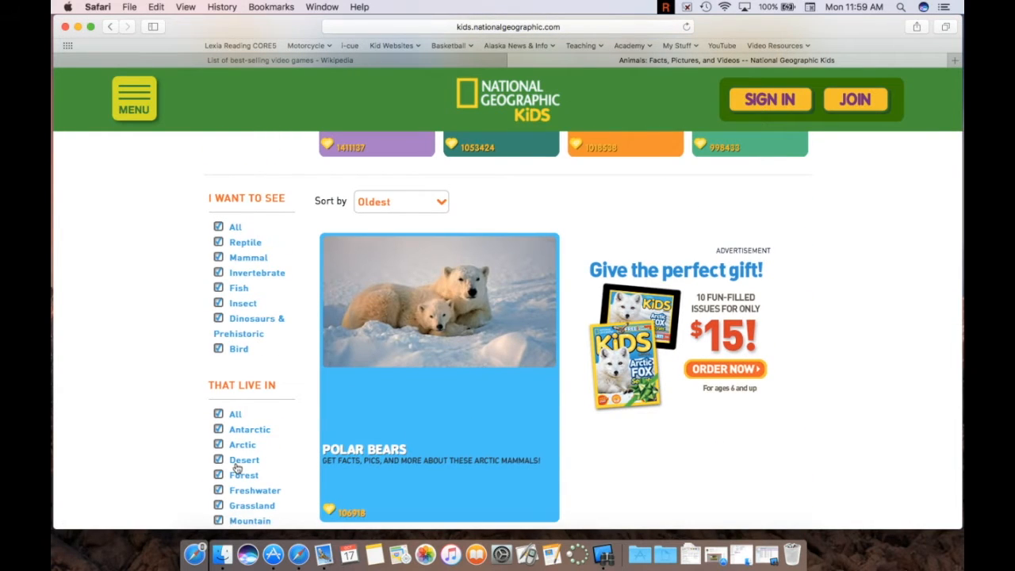
pyautogui.scroll(-2, 238, 444)
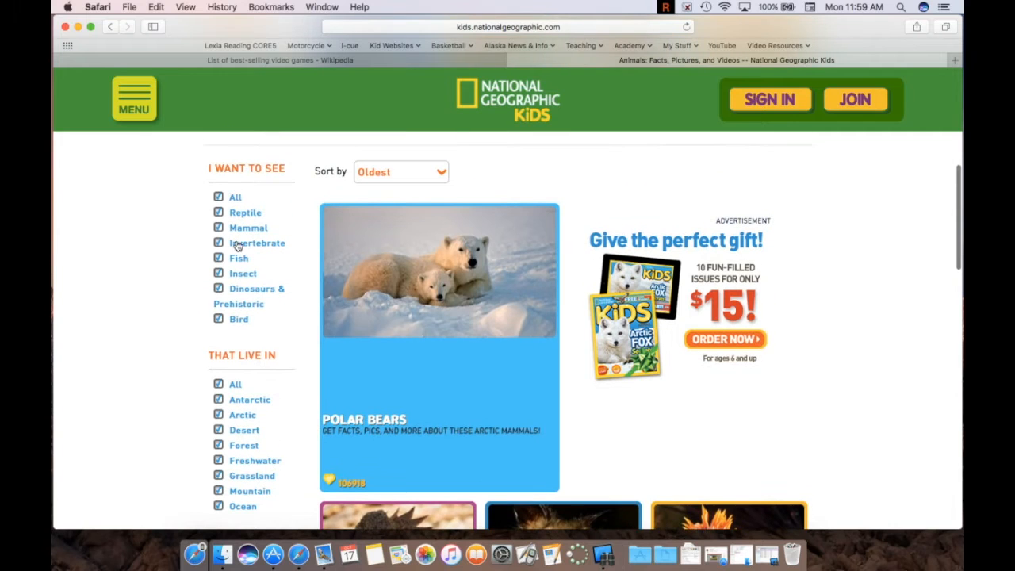
pyautogui.click(436, 176)
pyautogui.click(482, 180)
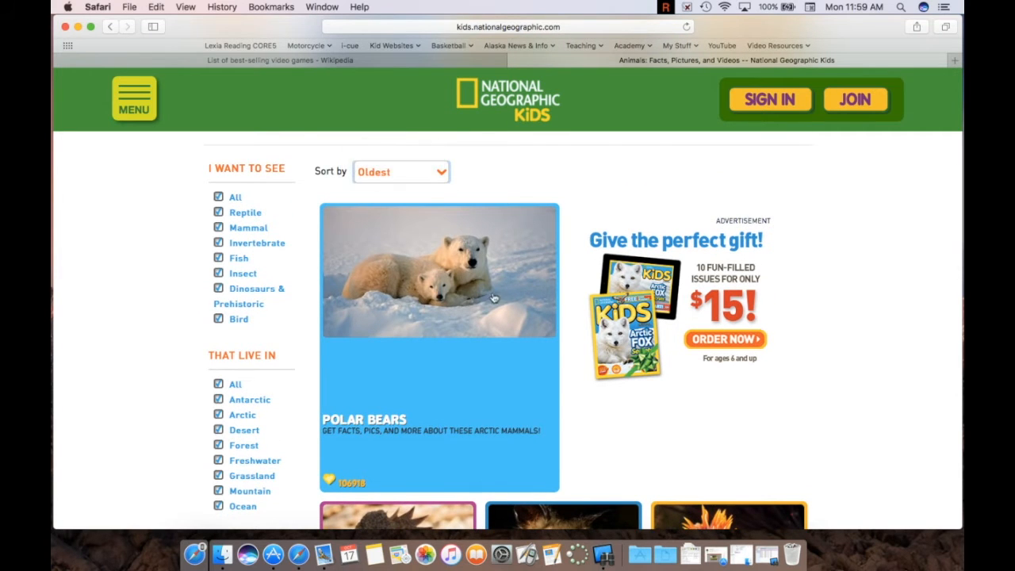
pyautogui.scroll(-10, 492, 328)
pyautogui.scroll(-10, 492, 328)
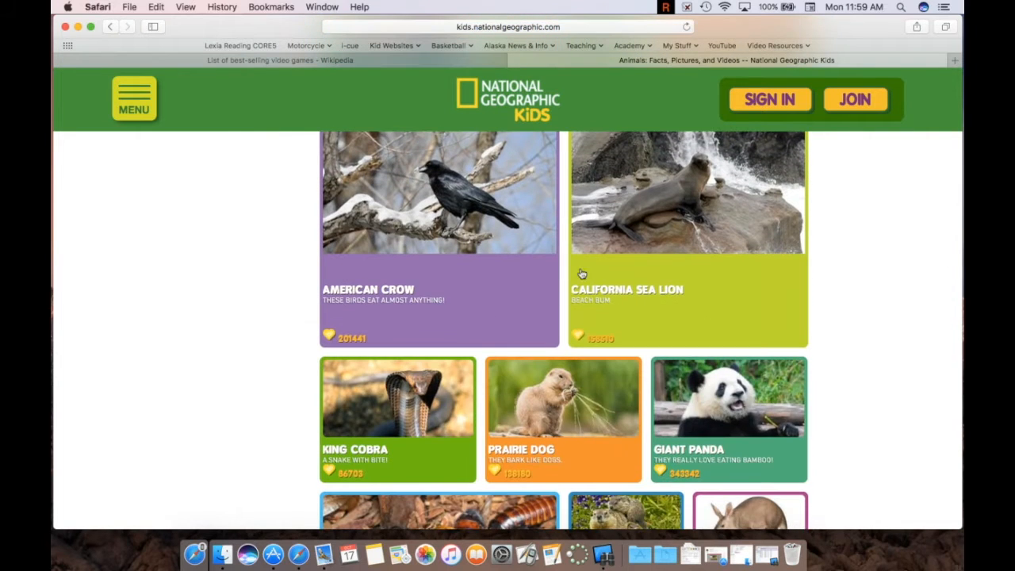
pyautogui.scroll(-6, 478, 191)
pyautogui.scroll(20, 478, 191)
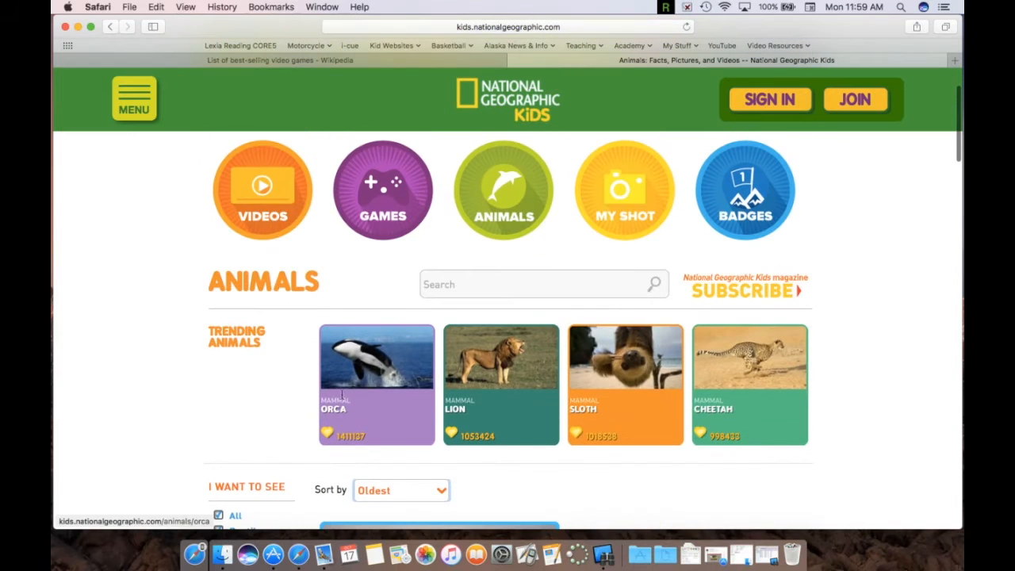
# Step: Open the Orca page from the trending animals and view the photos in its gallery
pyautogui.click(373, 353)
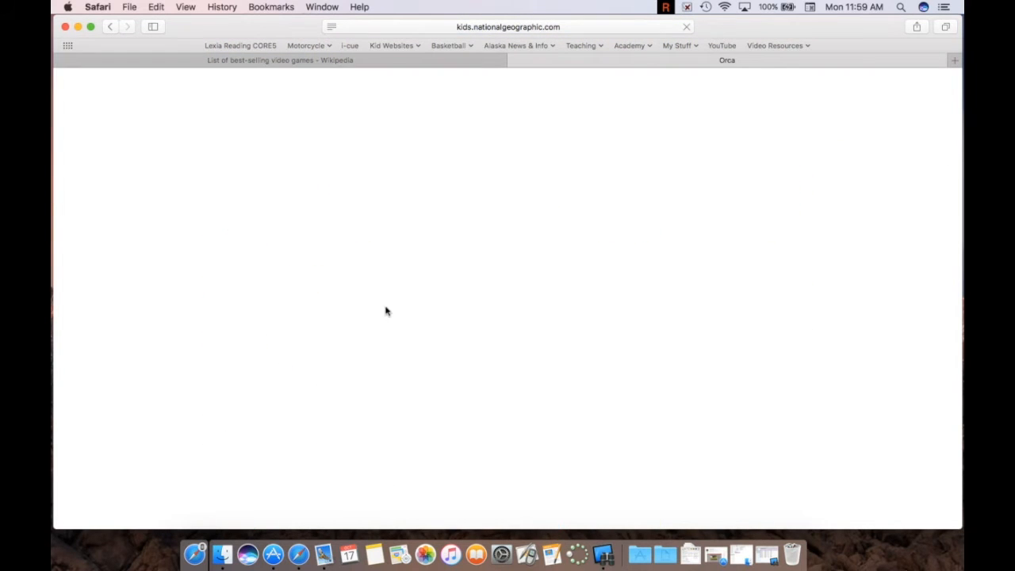
pyautogui.scroll(-5, 448, 329)
pyautogui.scroll(2, 450, 329)
pyautogui.scroll(-4, 449, 330)
pyautogui.scroll(2, 450, 330)
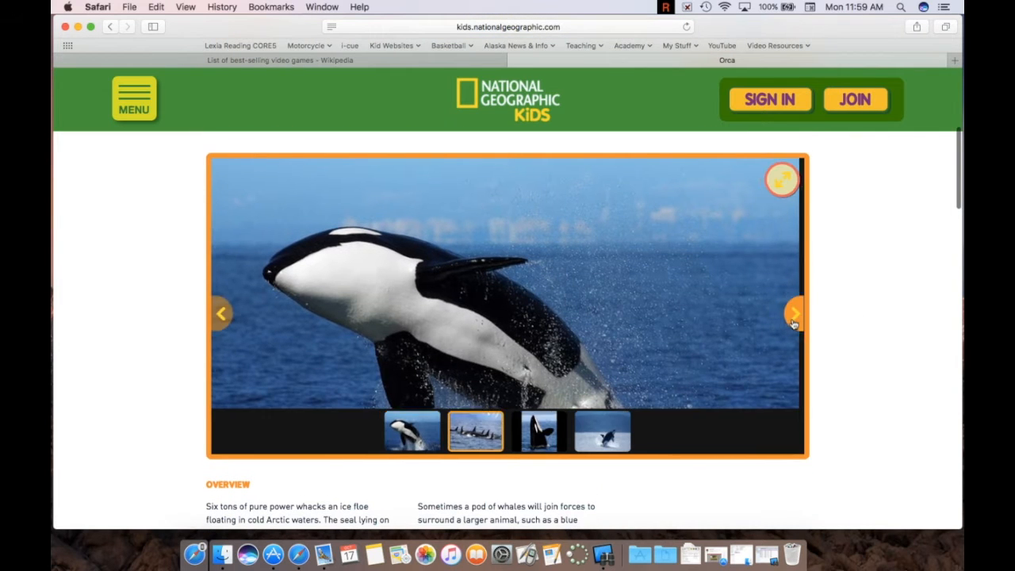
pyautogui.click(796, 318)
pyautogui.click(794, 318)
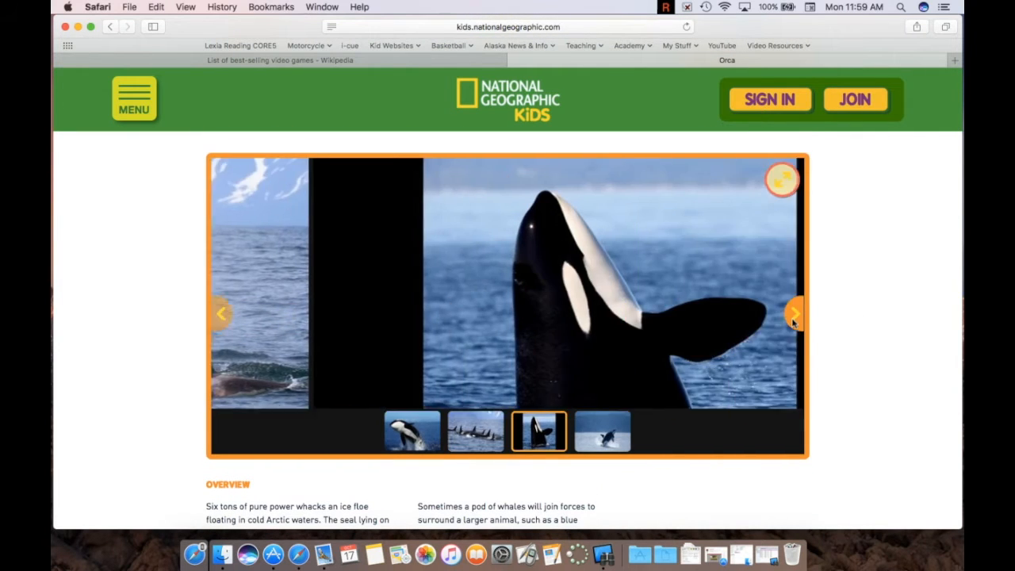
pyautogui.click(794, 318)
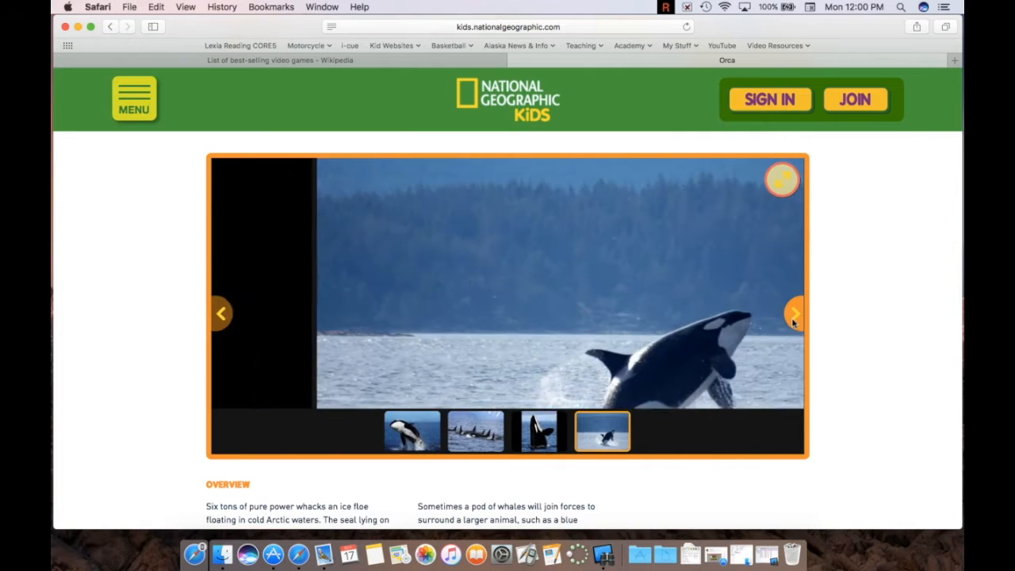
# Step: Read the orca overview, its basic facts and range map, and the weight, speed and length comparisons
pyautogui.scroll(-5, 862, 350)
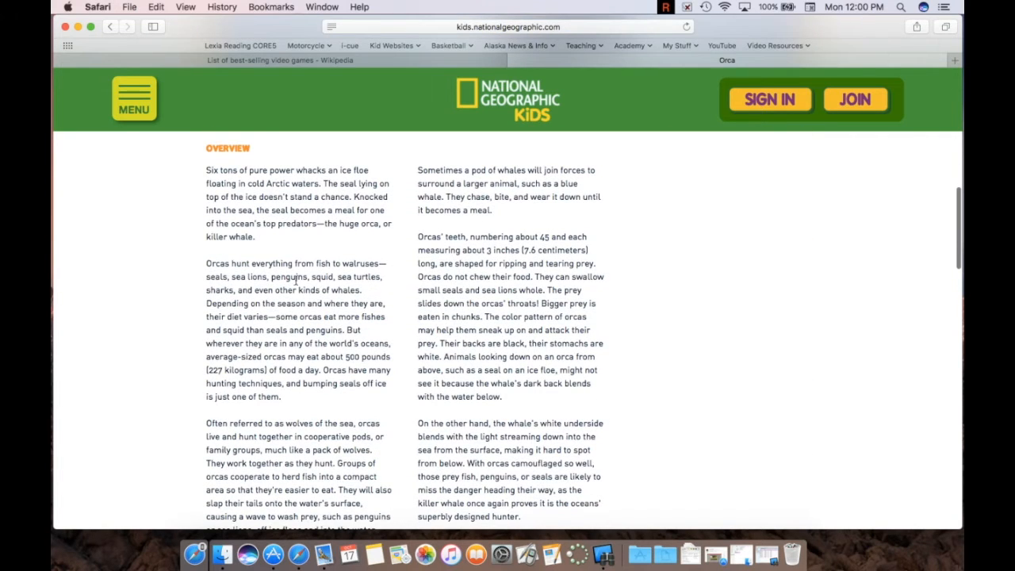
pyautogui.scroll(-6, 323, 367)
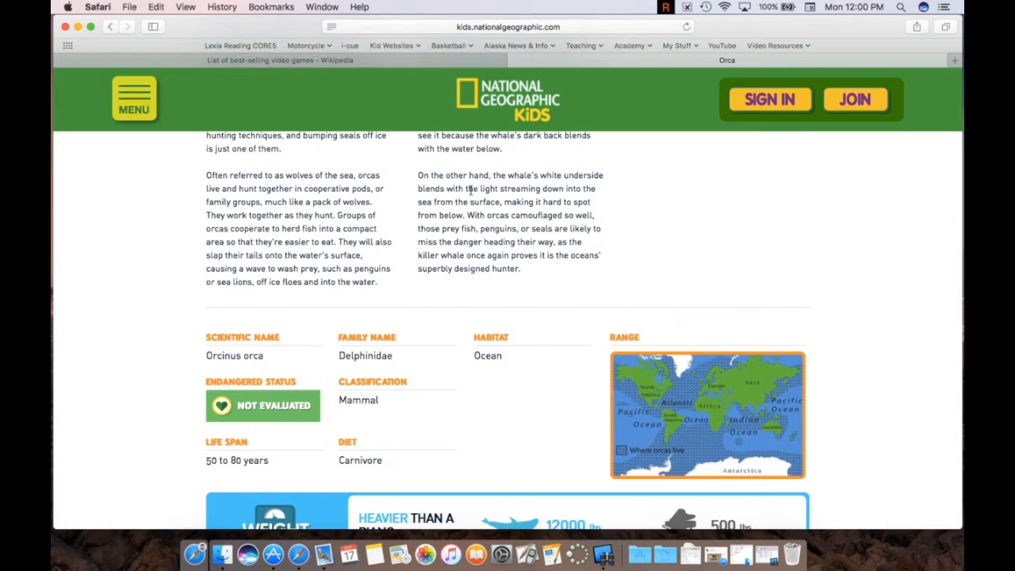
pyautogui.scroll(-4, 485, 436)
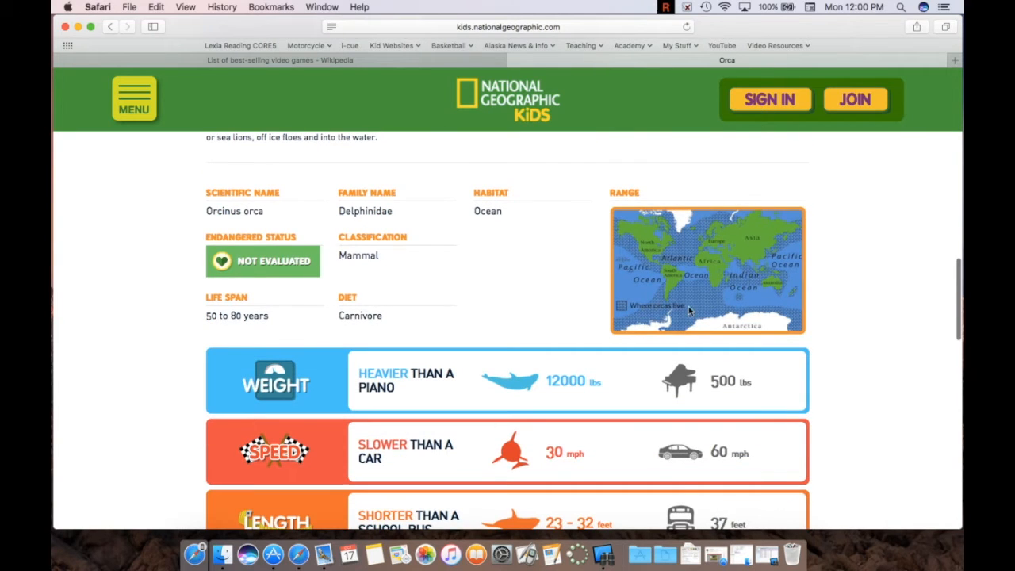
pyautogui.scroll(1, 499, 229)
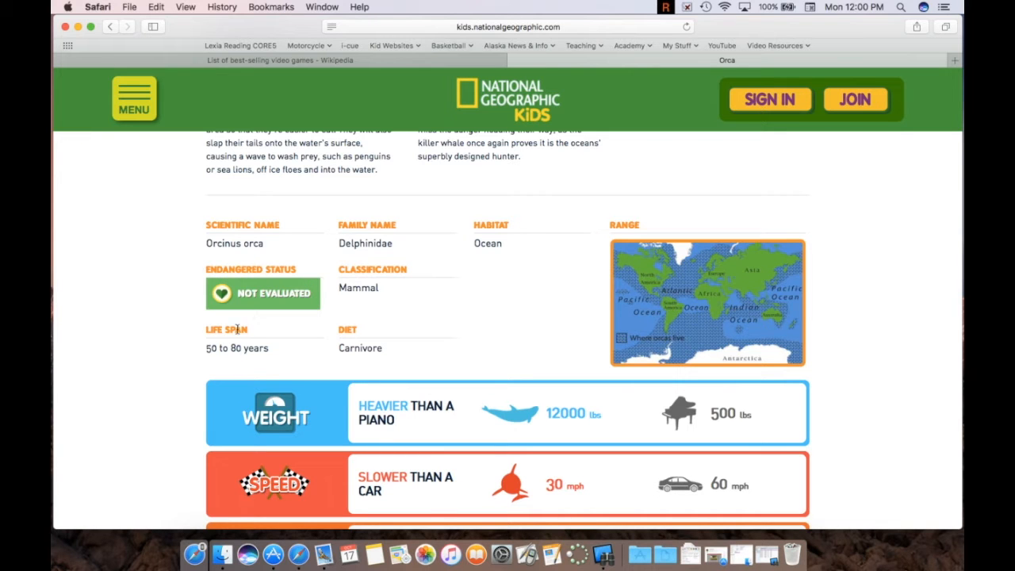
pyautogui.scroll(-5, 425, 324)
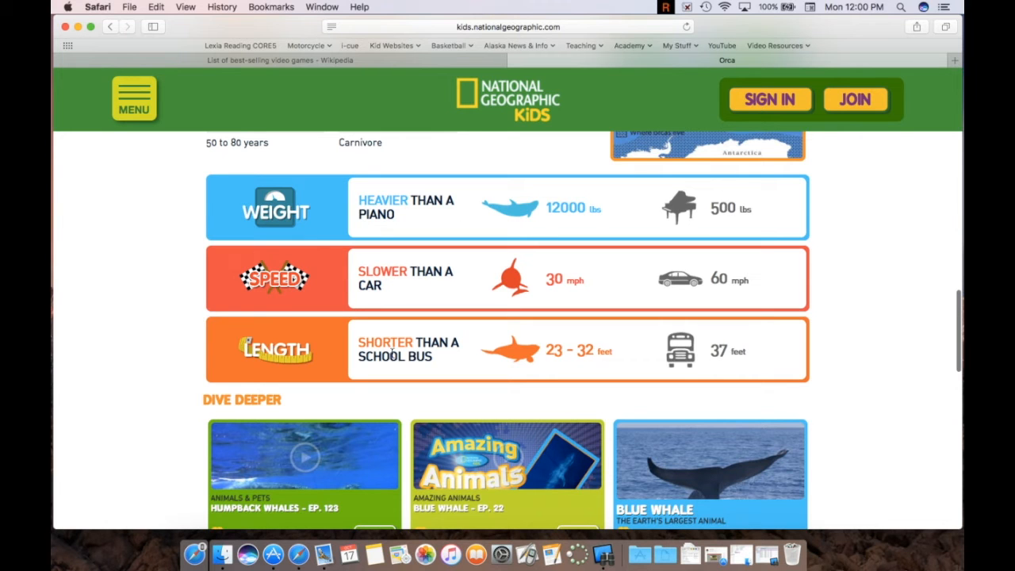
# Step: Examine the related whale videos and articles in the Dive Deeper section of the Orca page
pyautogui.scroll(-10, 458, 357)
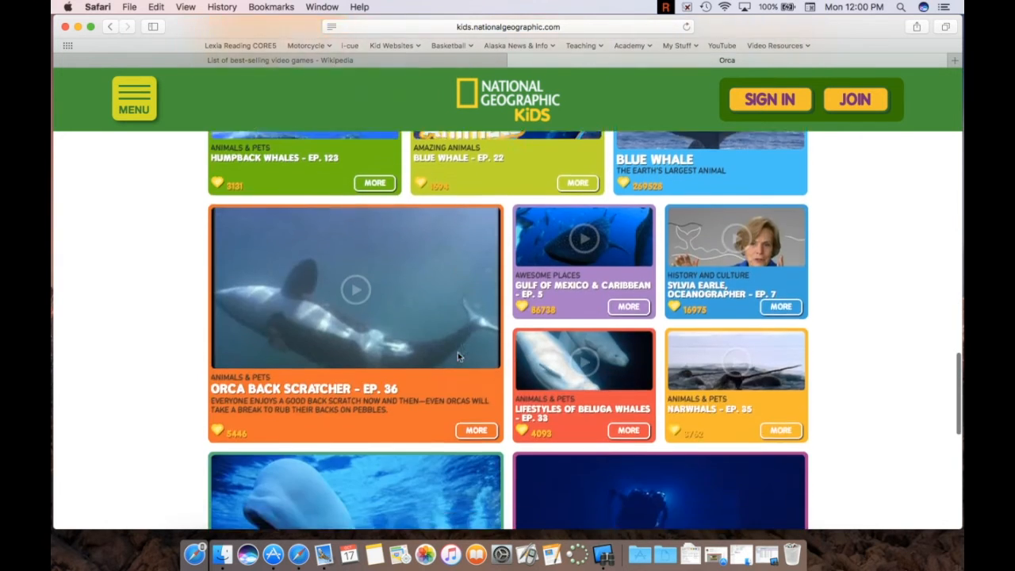
pyautogui.scroll(4, 458, 357)
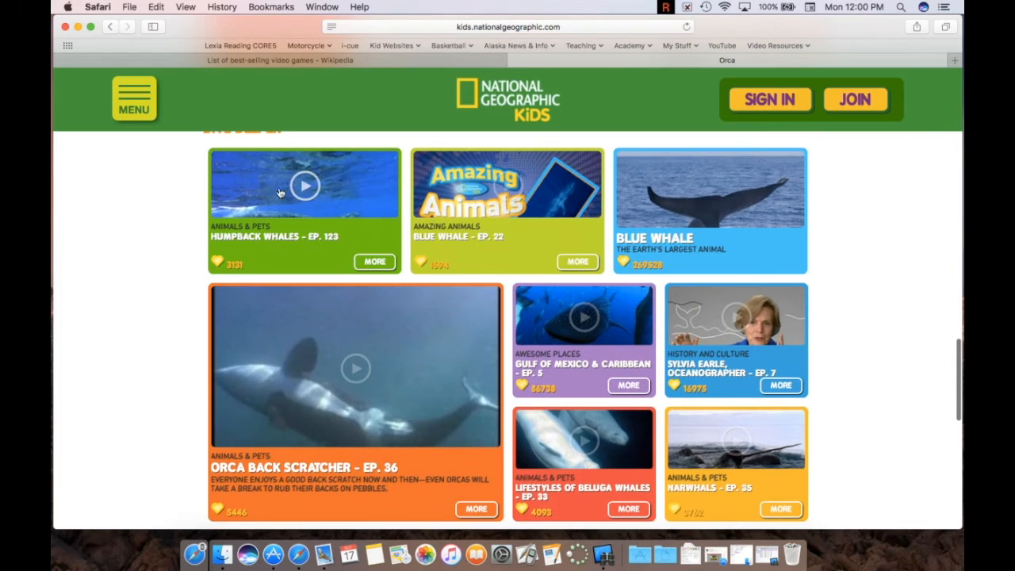
pyautogui.scroll(2, 385, 394)
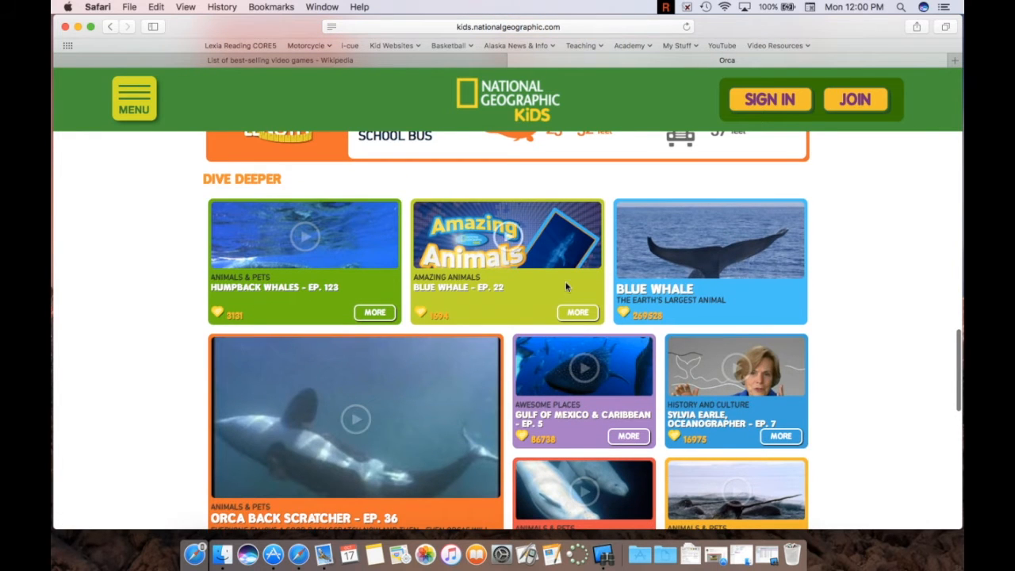
pyautogui.scroll(-4, 482, 391)
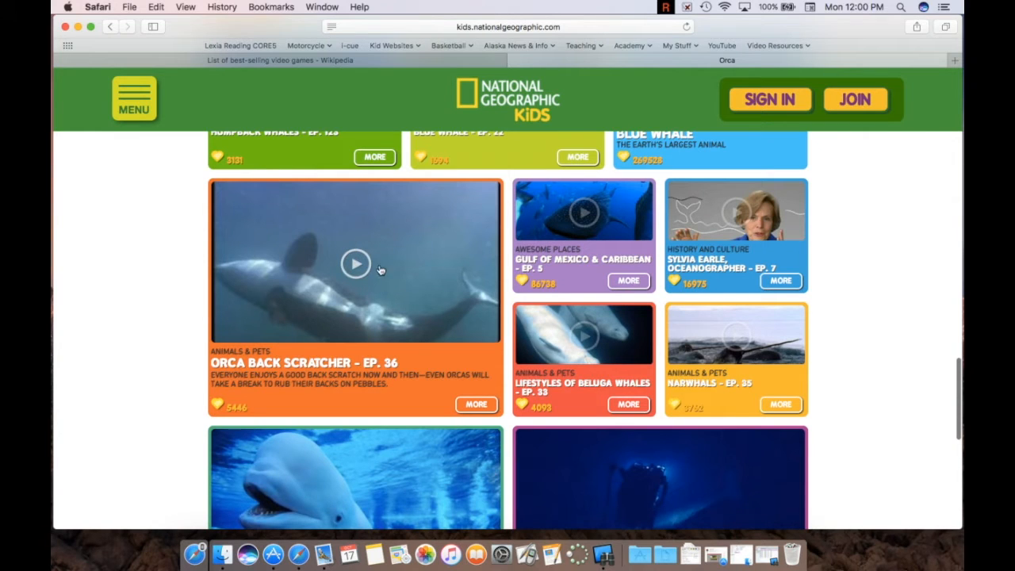
pyautogui.scroll(-2, 388, 269)
pyautogui.scroll(-10, 389, 269)
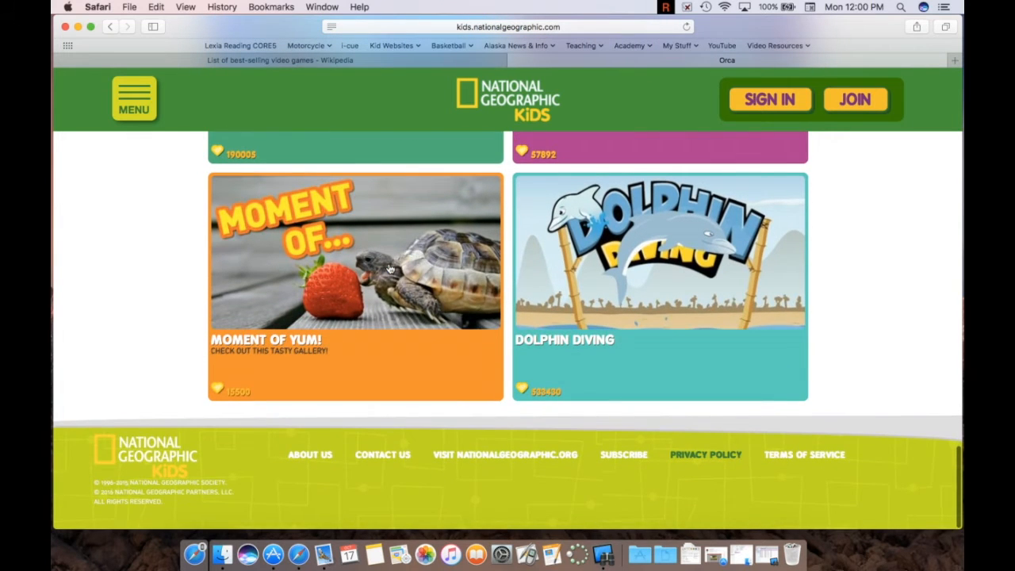
pyautogui.scroll(1, 389, 270)
pyautogui.scroll(8, 530, 198)
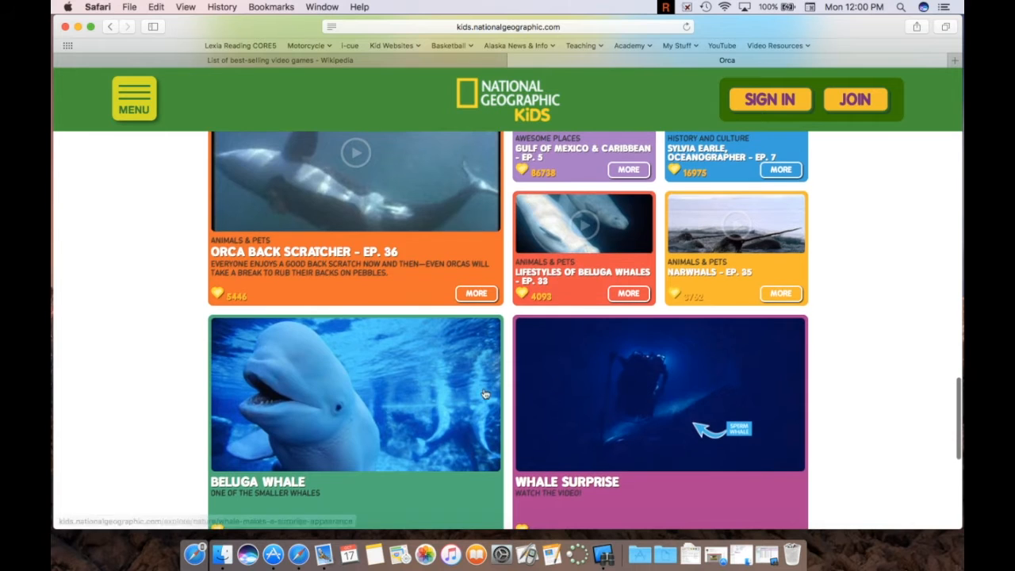
pyautogui.scroll(6, 476, 314)
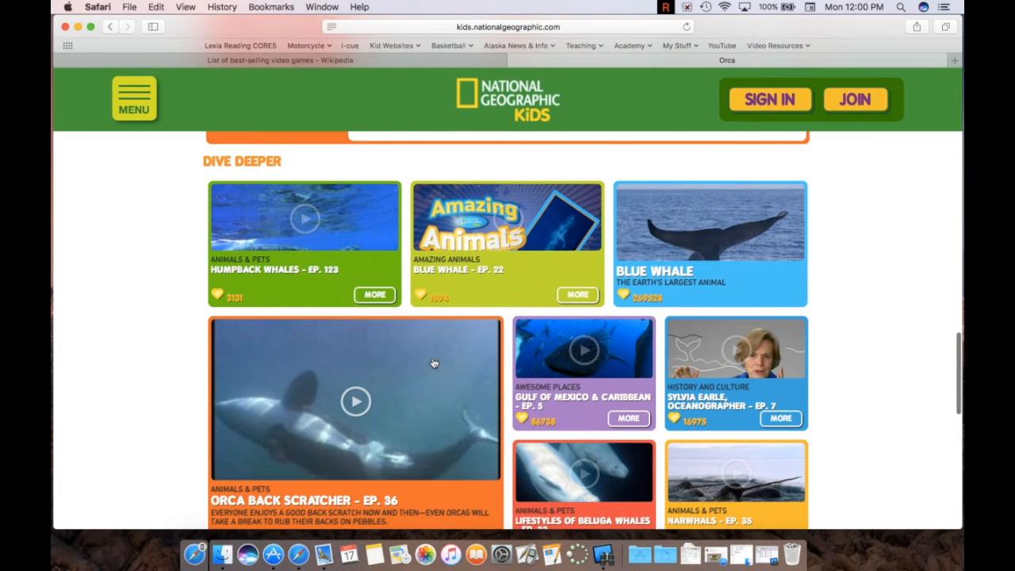
pyautogui.scroll(8, 431, 362)
pyautogui.scroll(-11, 431, 362)
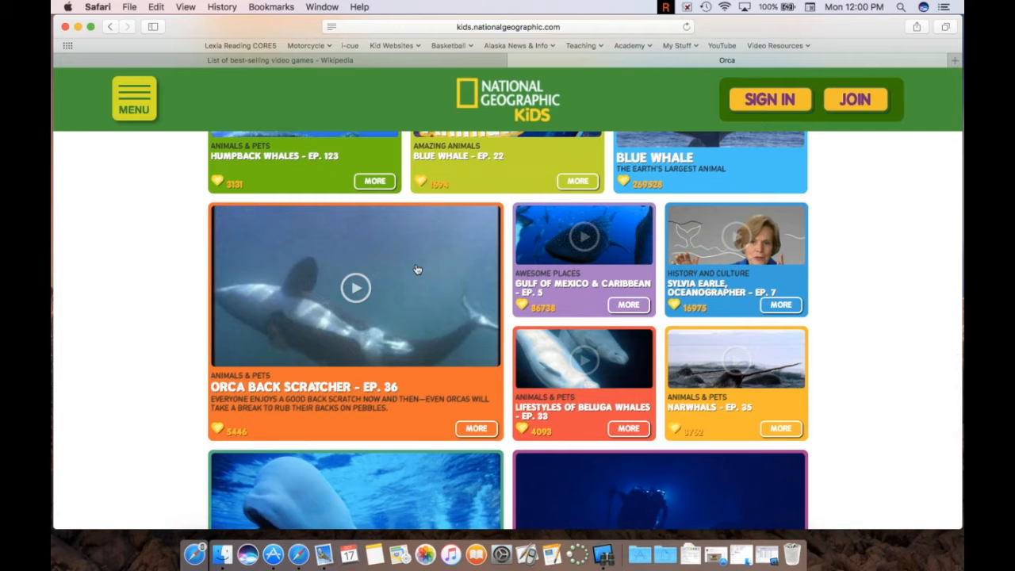
# Step: Return to the orca's basic facts and review them together with the weight, speed and length comparisons
pyautogui.scroll(15, 457, 291)
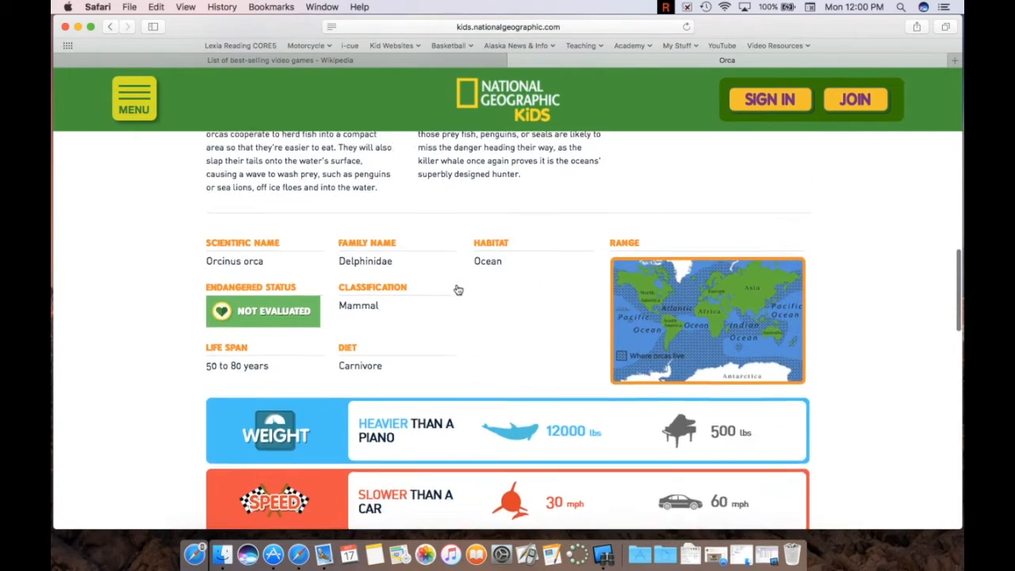
pyautogui.scroll(5, 457, 284)
pyautogui.scroll(-7, 457, 284)
pyautogui.scroll(-5, 457, 284)
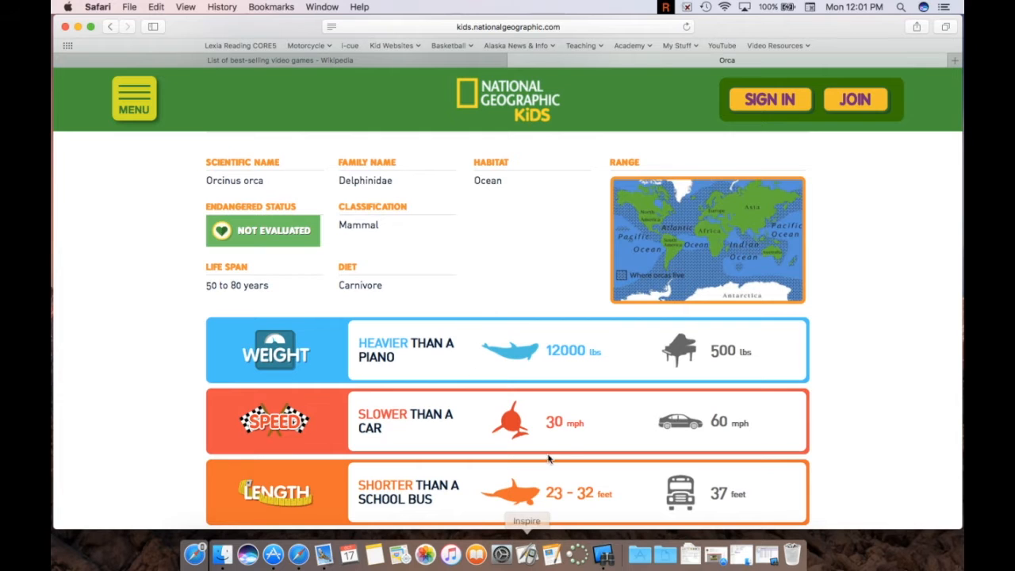
# Step: Switch to Pages and create a new document from the Blank template
pyautogui.click(551, 556)
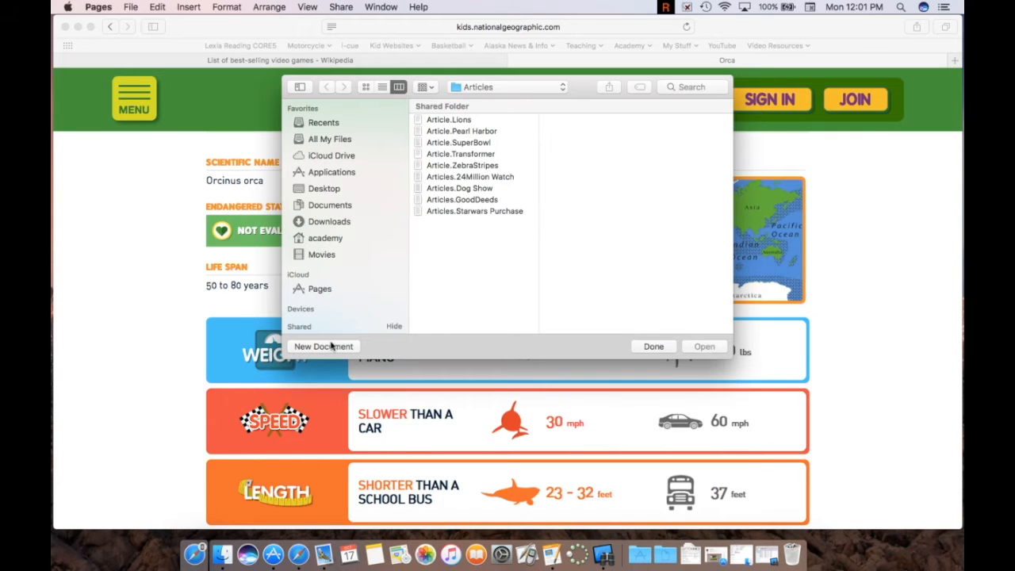
pyautogui.click(328, 347)
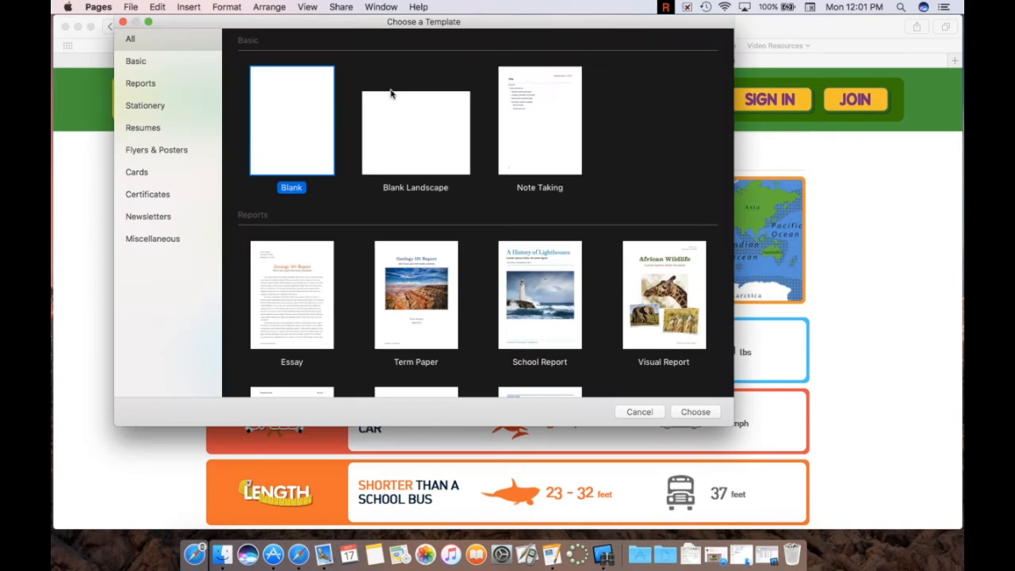
pyautogui.moveTo(229, 26); pyautogui.dragTo(256, 67)
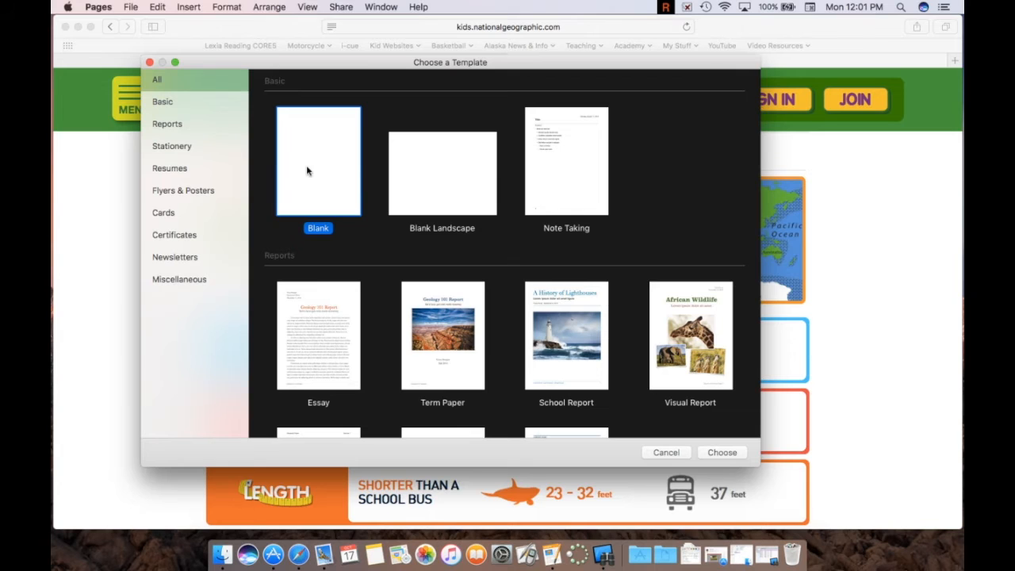
pyautogui.doubleClick(319, 144)
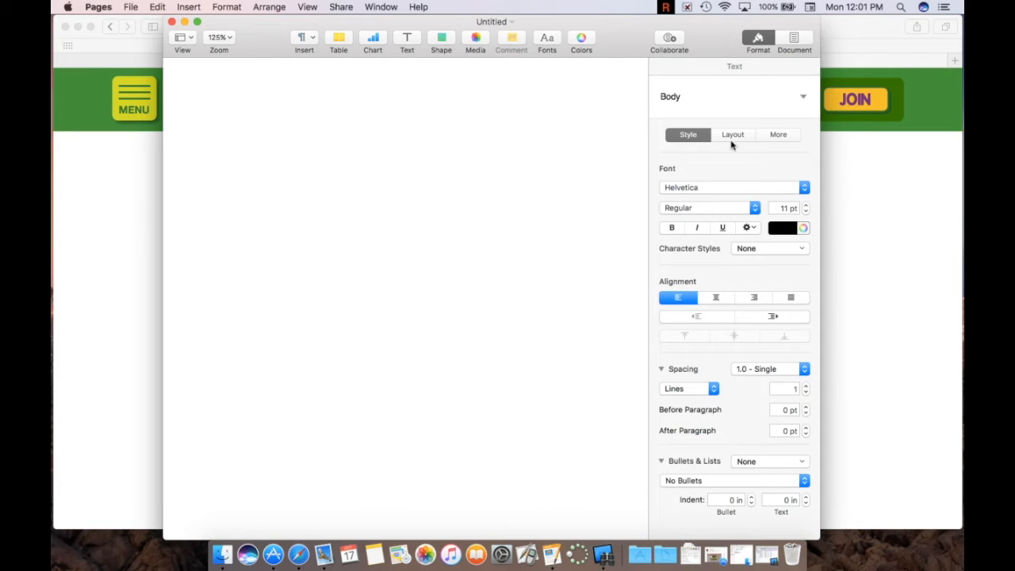
# Step: Convert the blank document to a page layout document by turning off its document body
pyautogui.click(780, 39)
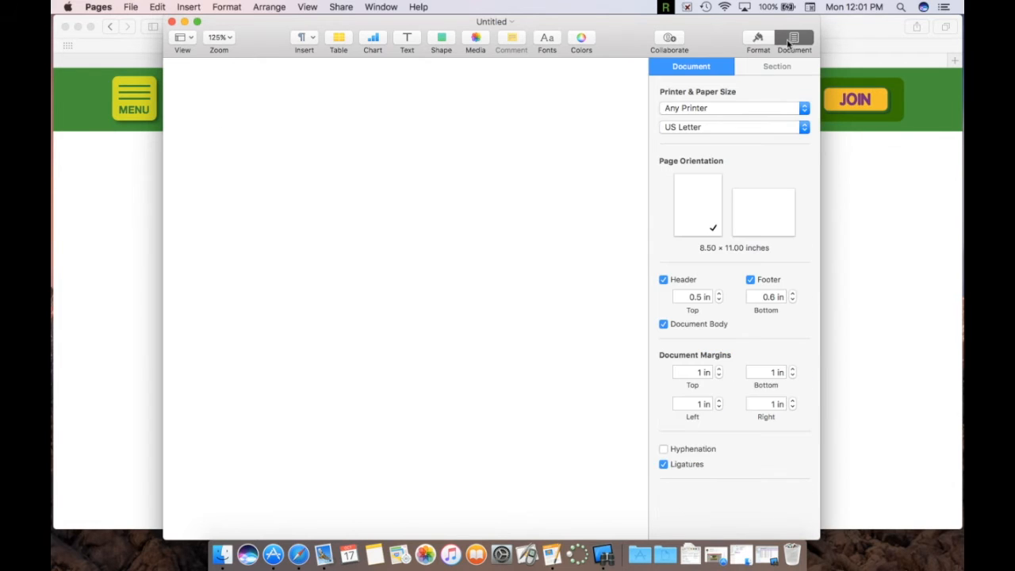
pyautogui.click(664, 324)
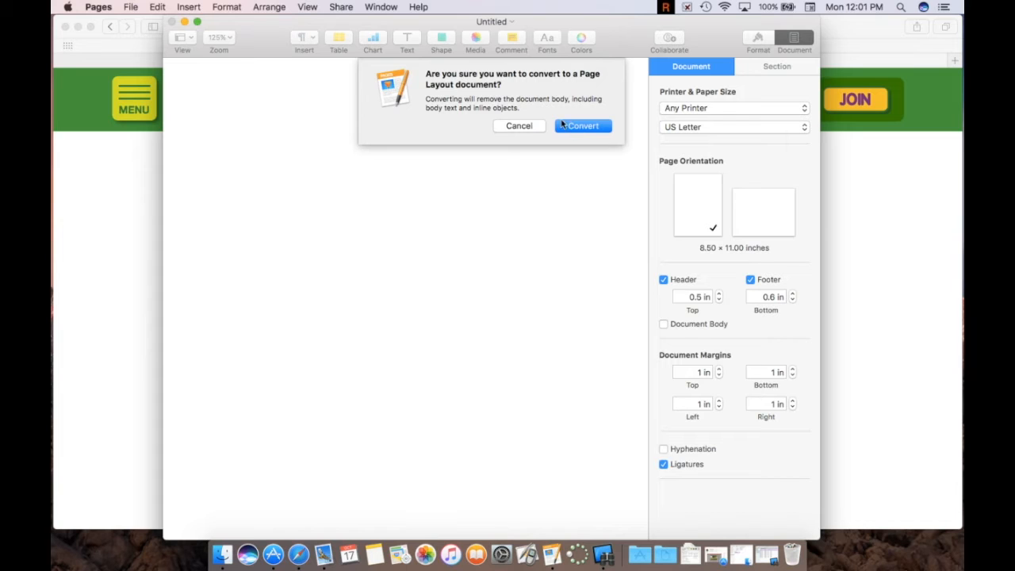
pyautogui.click(584, 128)
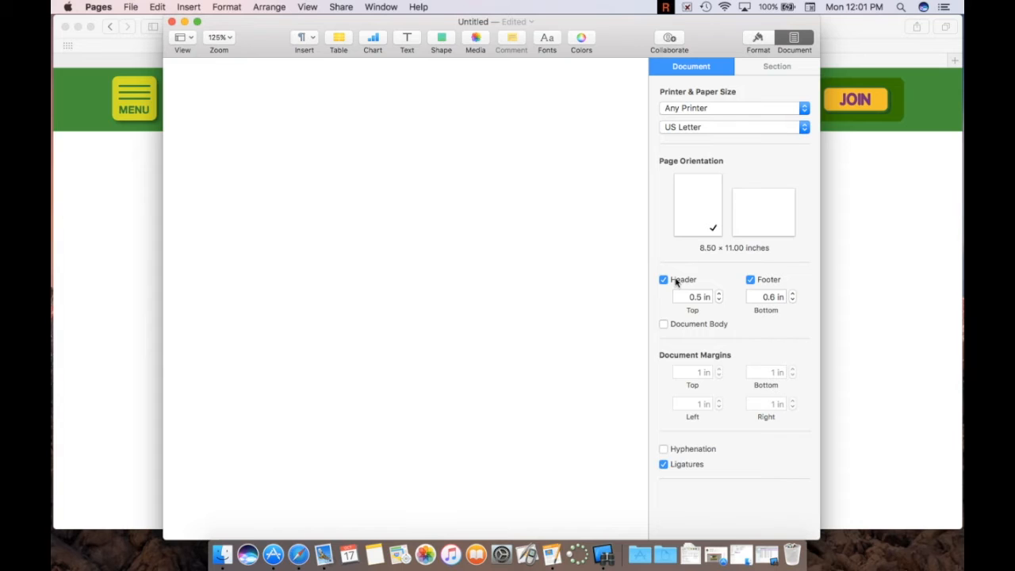
# Step: Check the header fields above the page content, then leave them empty
pyautogui.moveTo(224, 87)
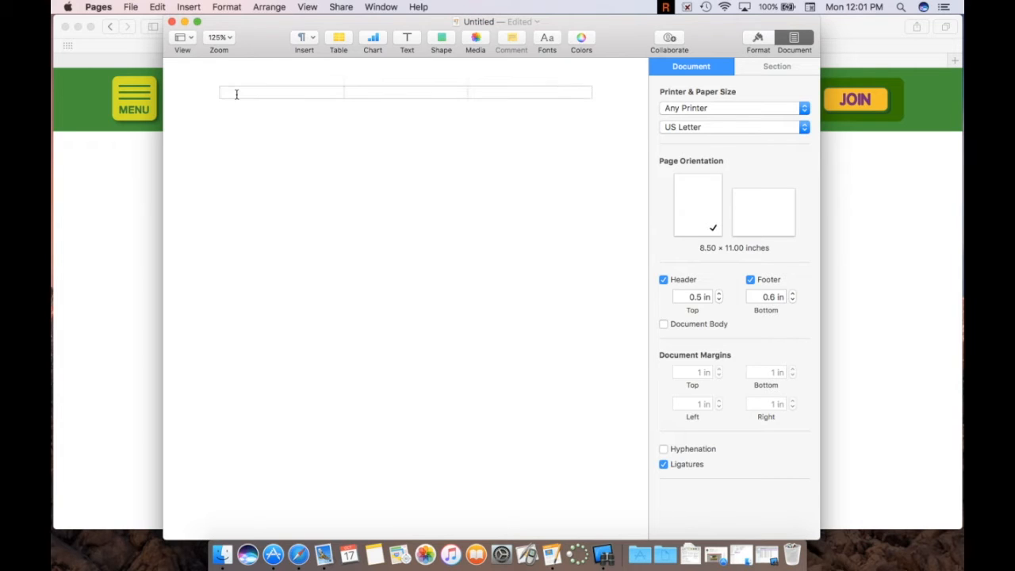
pyautogui.click(257, 96)
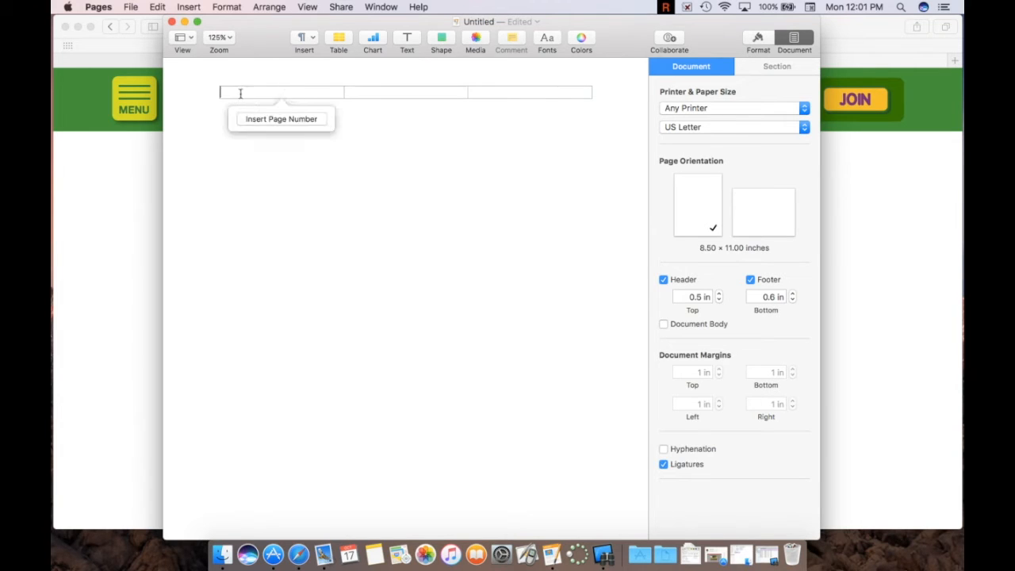
pyautogui.click(298, 224)
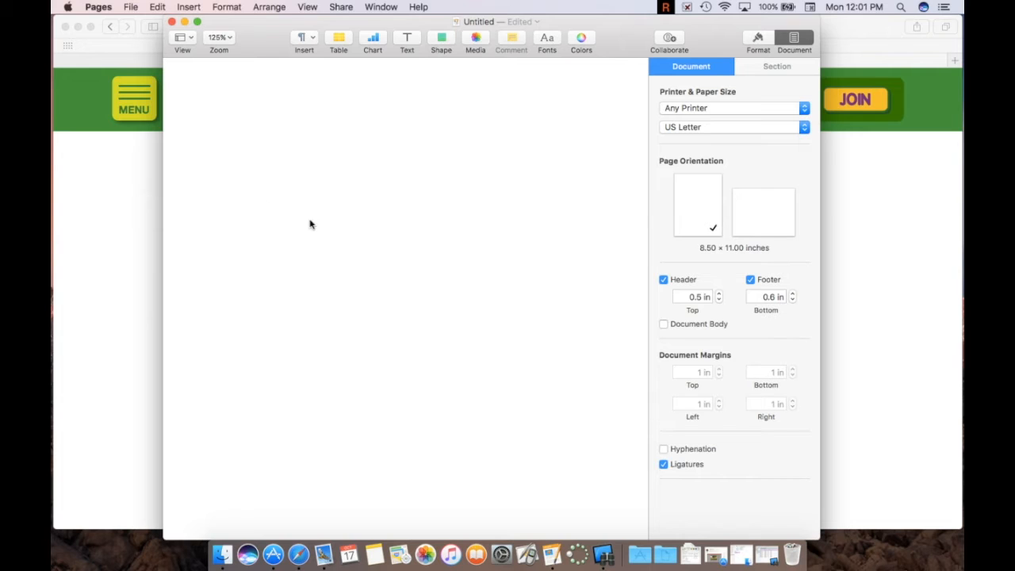
# Step: Add a text box near the top of the page, enter the title "Orca Whale" and select that text
pyautogui.click(410, 40)
pyautogui.moveTo(390, 294); pyautogui.dragTo(391, 149)
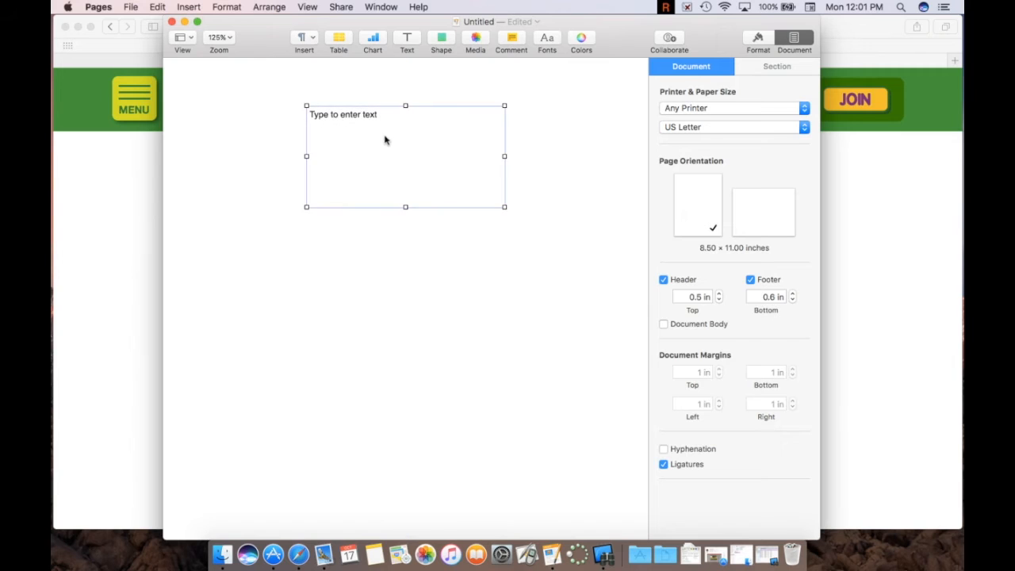
pyautogui.click(402, 145)
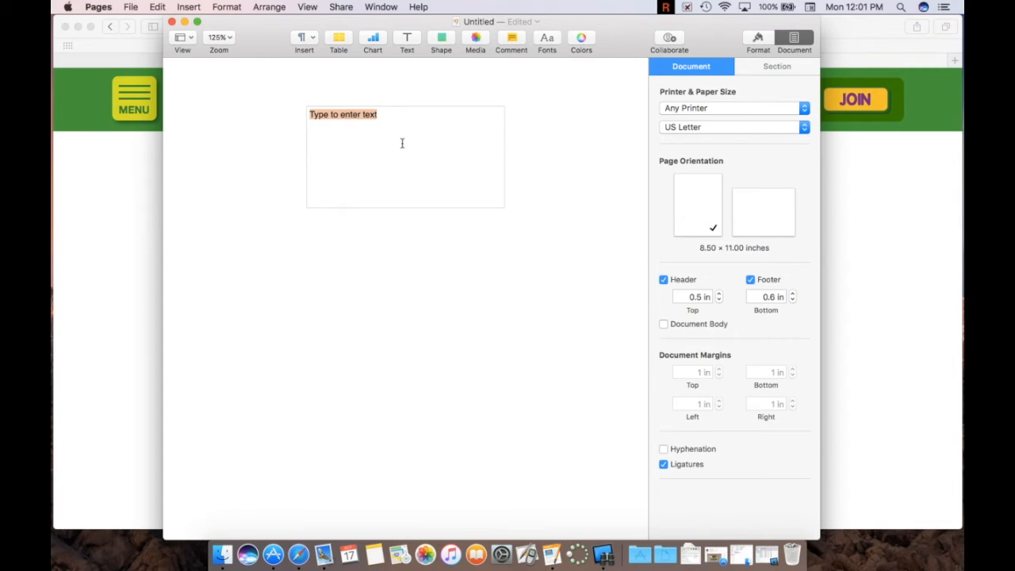
pyautogui.write('Orca Whale')
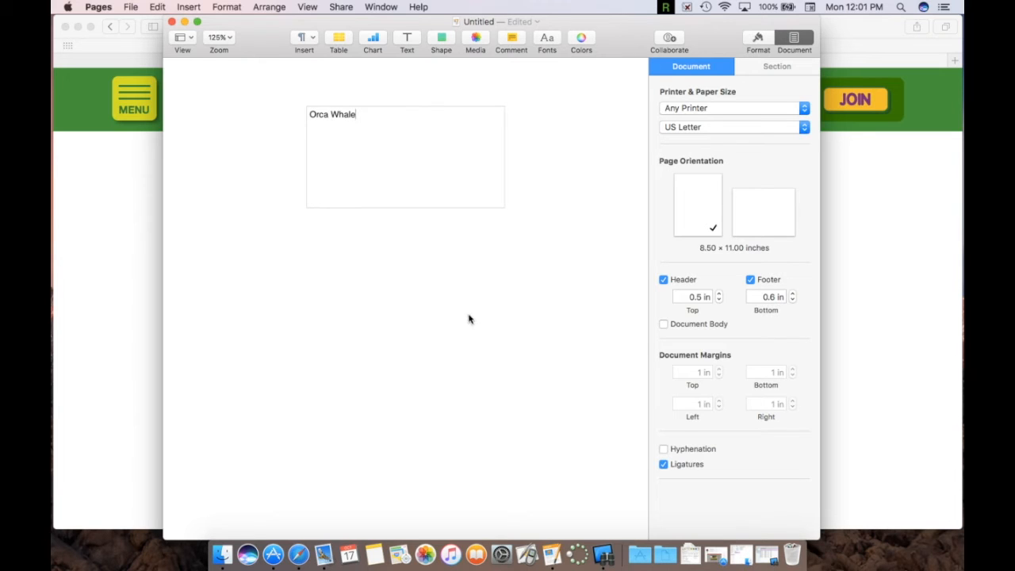
pyautogui.click(468, 319)
pyautogui.click(405, 149)
pyautogui.doubleClick(425, 161)
pyautogui.click(665, 7)
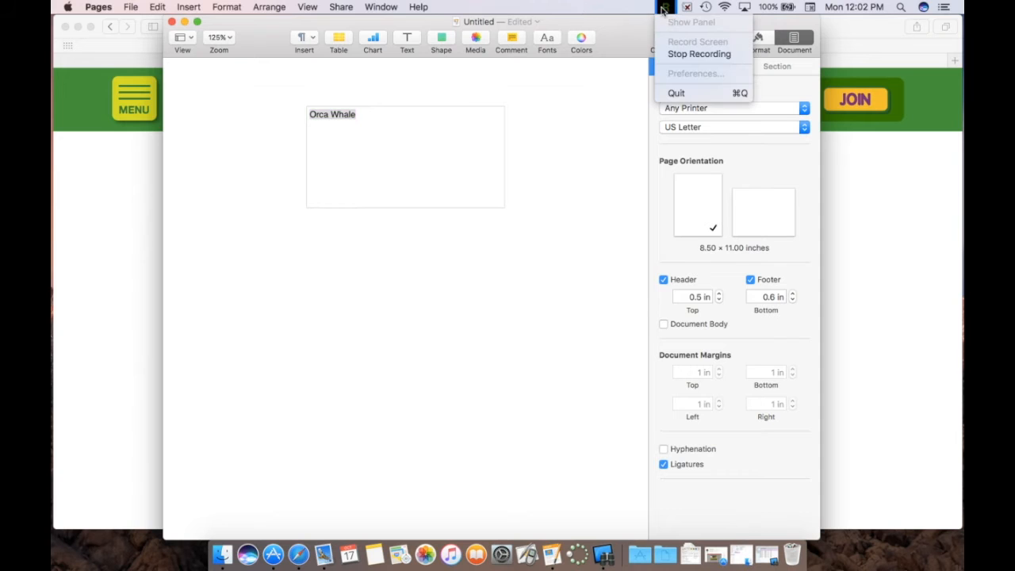
pyautogui.click(687, 54)
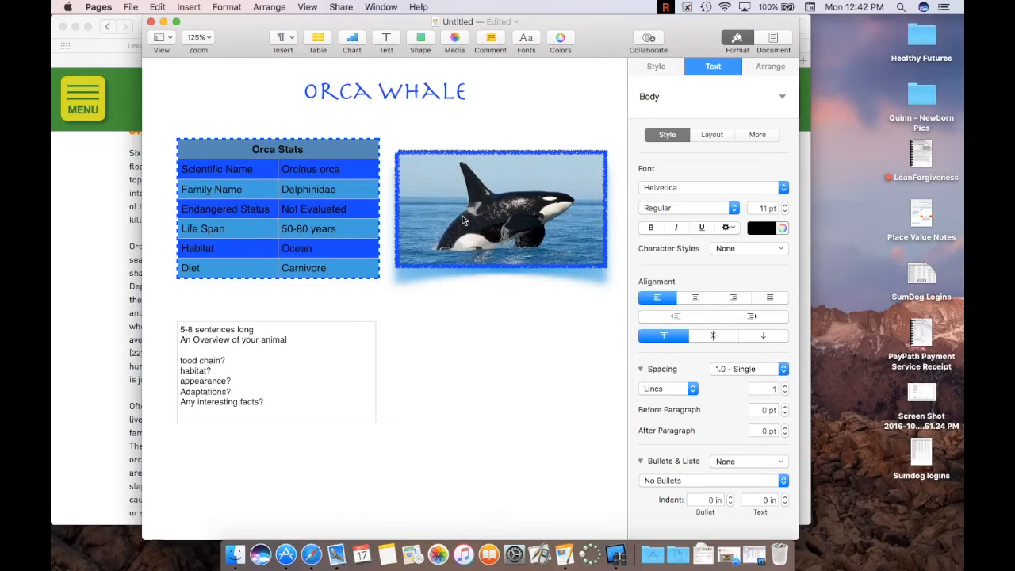
# Step: Try out the Orca Stats table's outline settings: line style, a 4 pt and a 3 pt width, and the custom colour choices
pyautogui.click(251, 206)
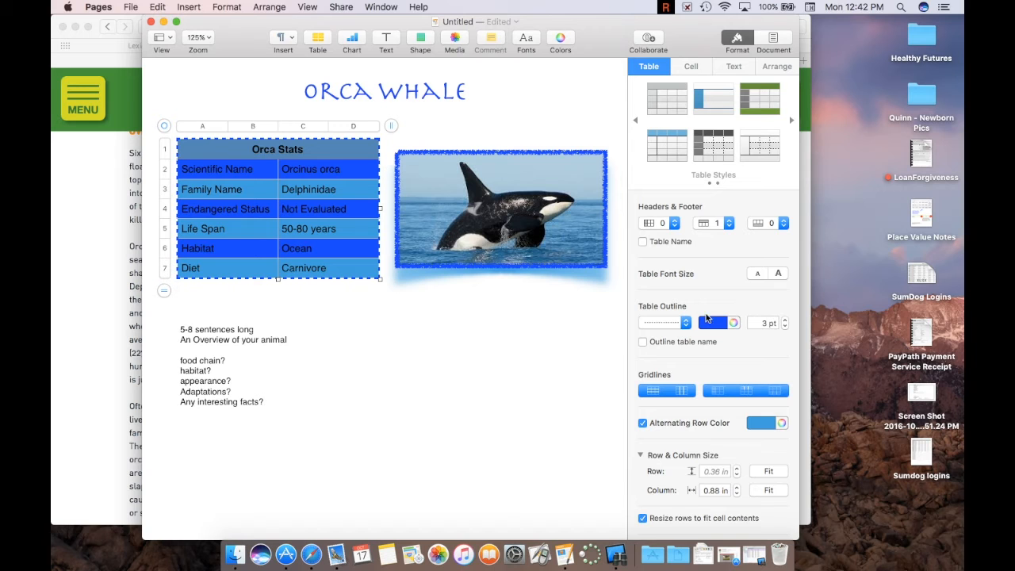
pyautogui.click(686, 324)
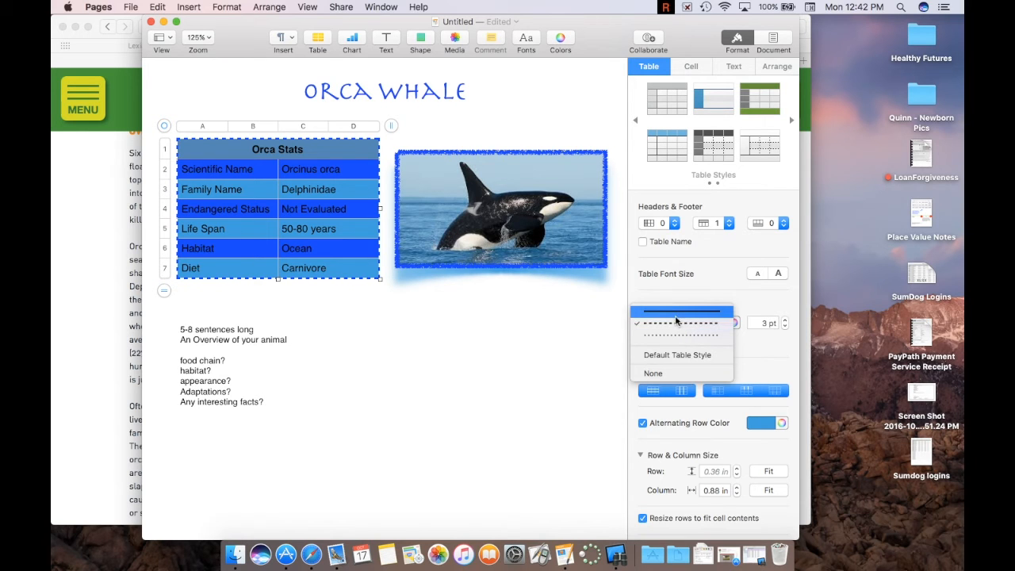
pyautogui.click(681, 335)
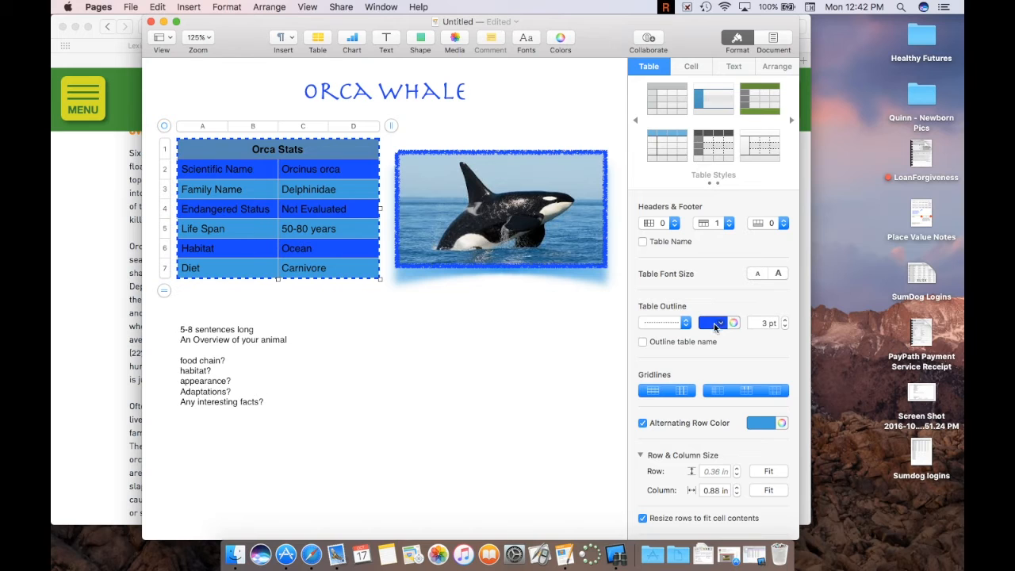
pyautogui.click(786, 322)
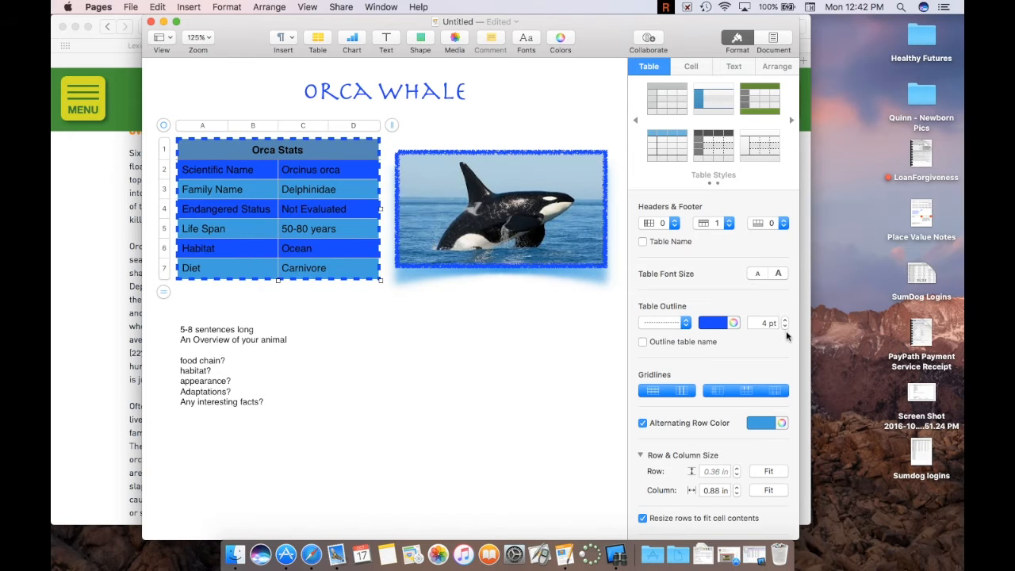
pyautogui.click(786, 327)
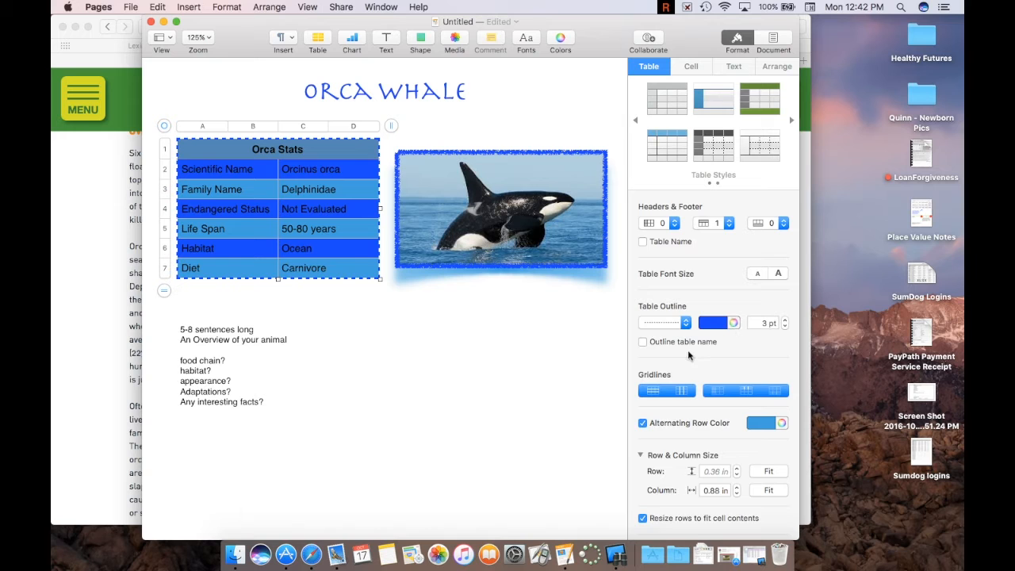
pyautogui.click(734, 323)
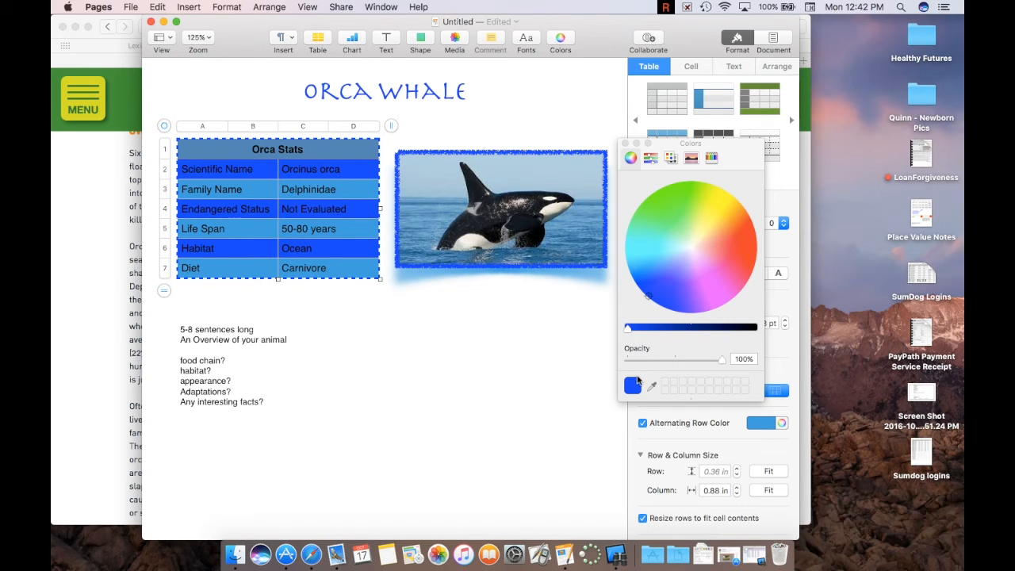
pyautogui.moveTo(636, 389)
pyautogui.mouseDown()
pyautogui.moveTo(352, 250)
pyautogui.moveTo(675, 386)
pyautogui.moveTo(634, 394)
pyautogui.mouseUp()
pyautogui.click(626, 144)
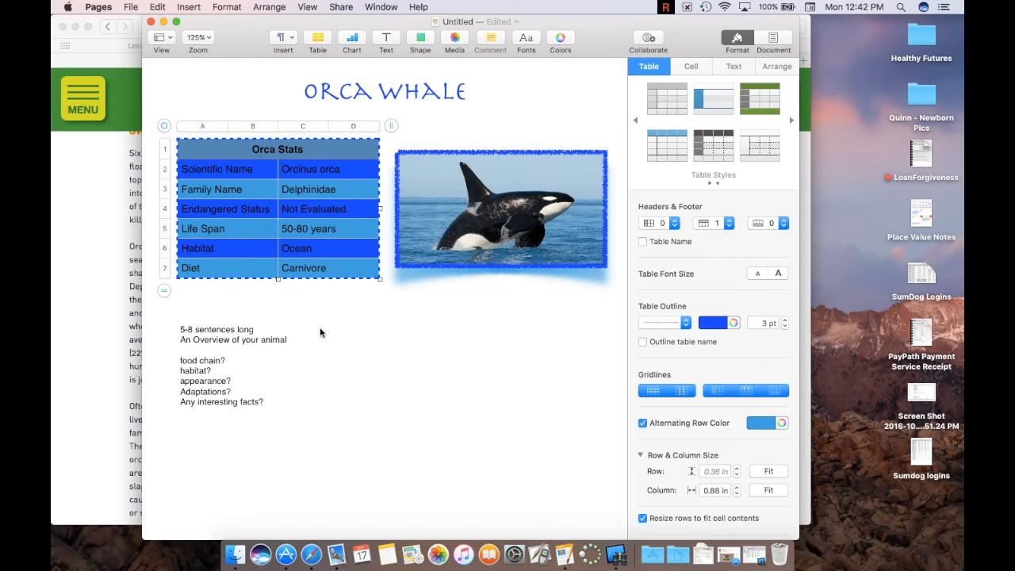
# Step: Check the orca photo's style settings, move the document window aside and switch to the orca pics image search in Safari
pyautogui.click(501, 208)
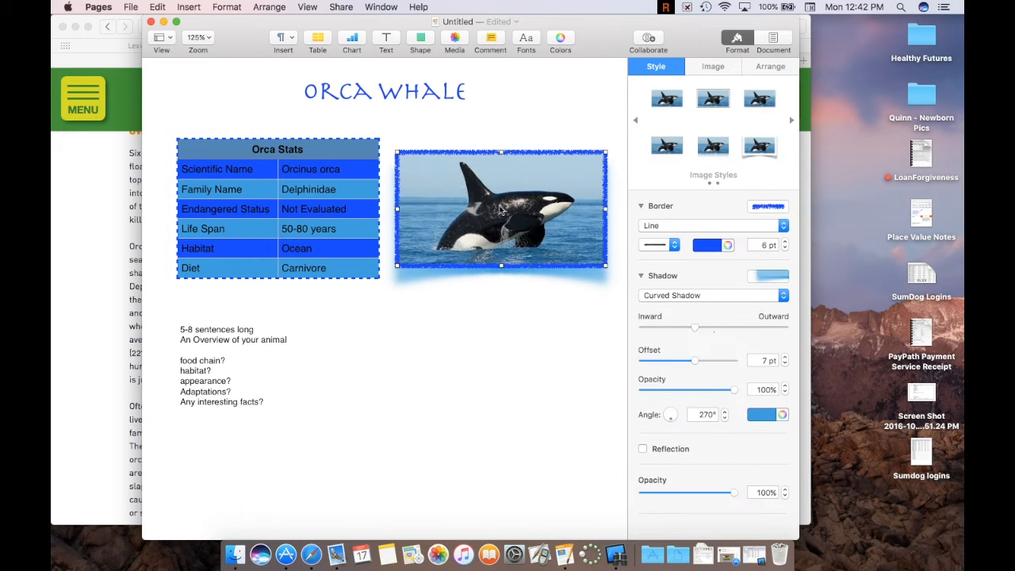
pyautogui.moveTo(234, 30); pyautogui.dragTo(437, 6)
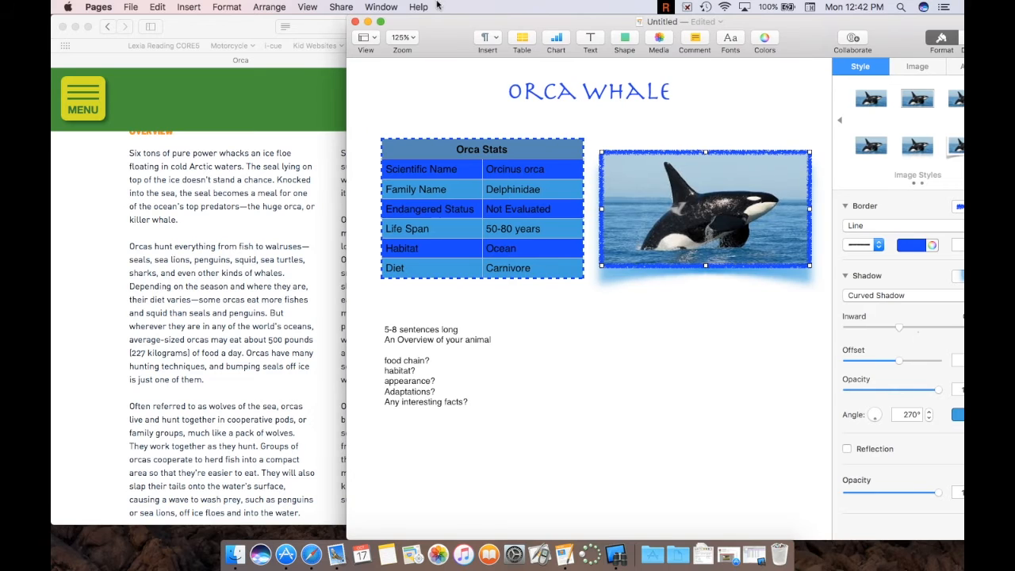
pyautogui.click(229, 34)
pyautogui.click(452, 60)
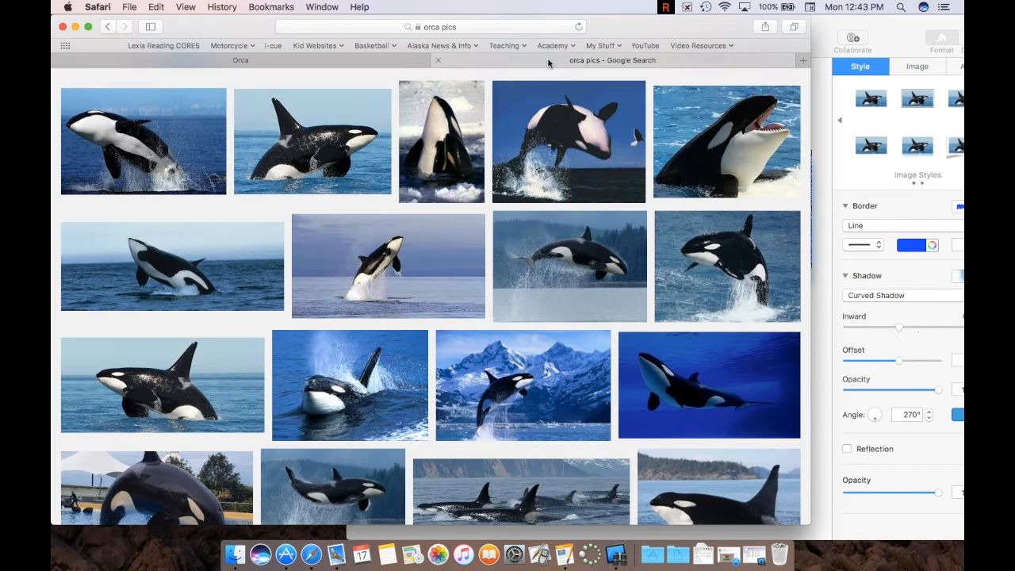
pyautogui.click(130, 7)
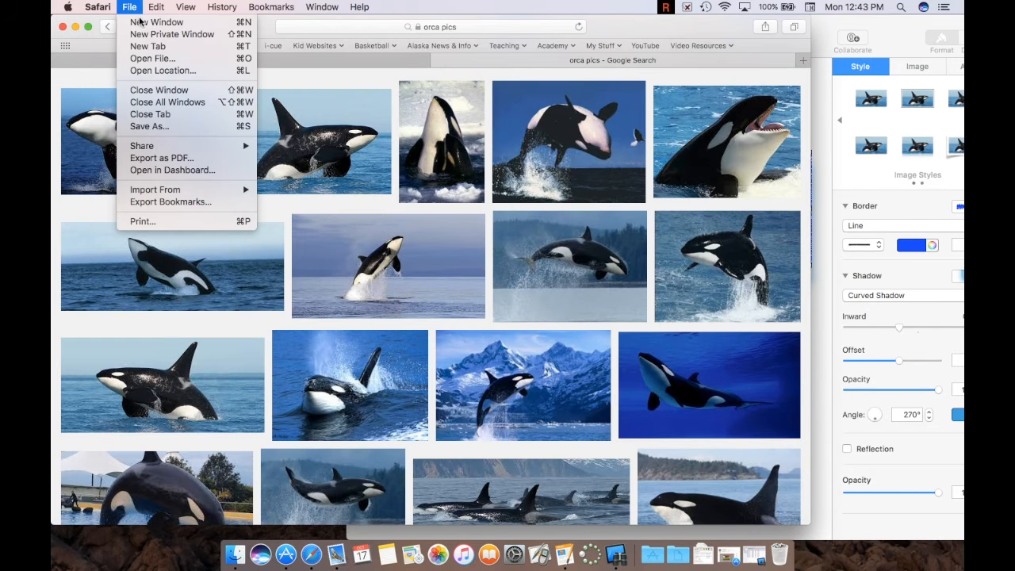
pyautogui.click(138, 6)
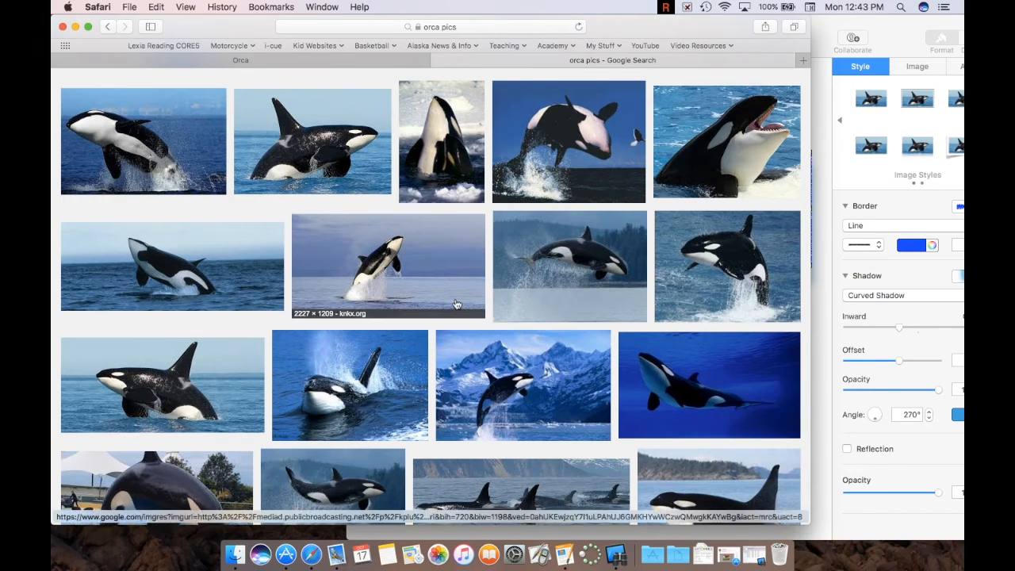
# Step: Look through the orca pics image results for photos suited to the research page
pyautogui.scroll(-5, 457, 304)
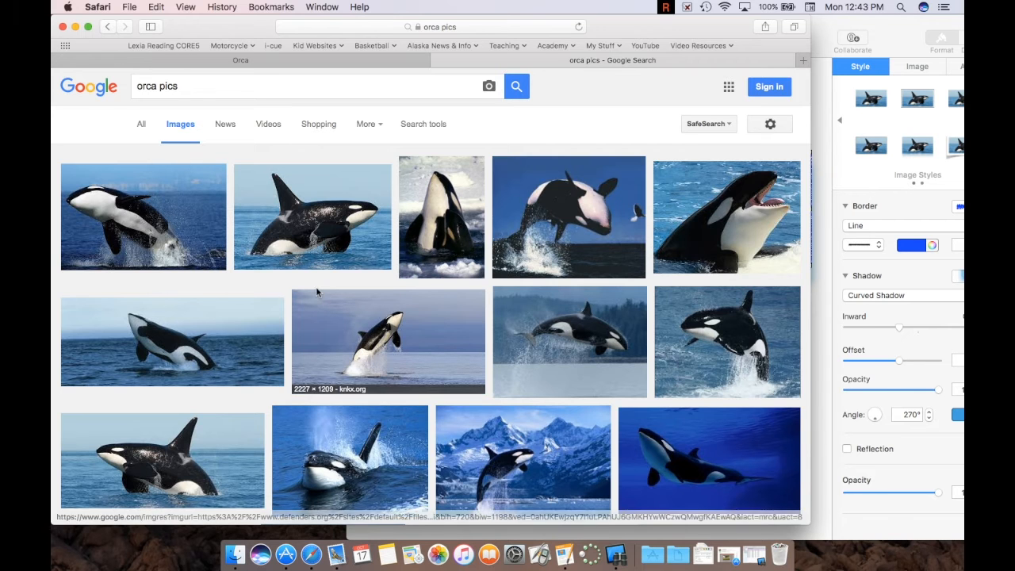
pyautogui.scroll(-10, 316, 294)
pyautogui.scroll(-5, 316, 294)
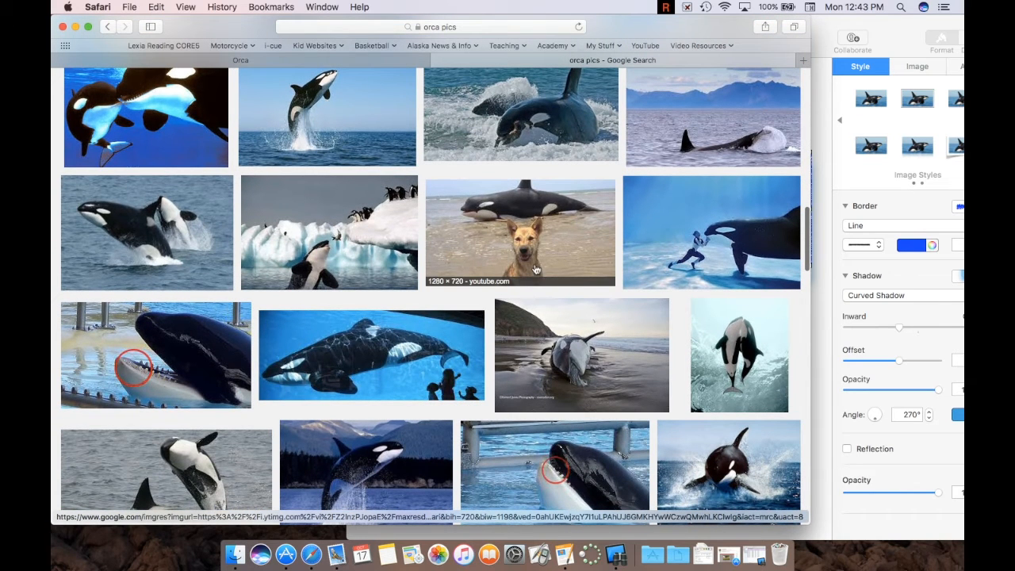
pyautogui.scroll(-3, 535, 269)
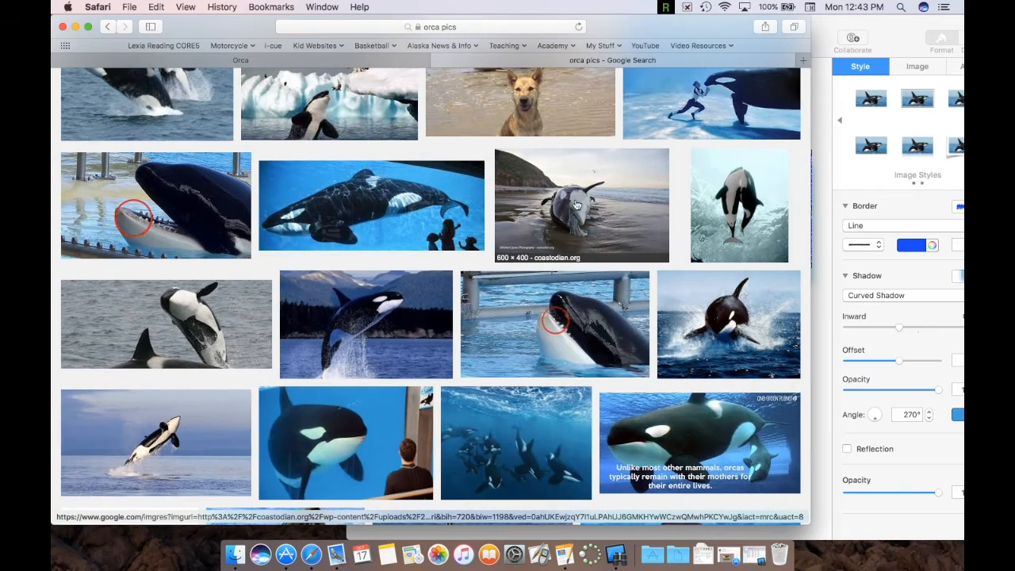
pyautogui.scroll(-3, 620, 221)
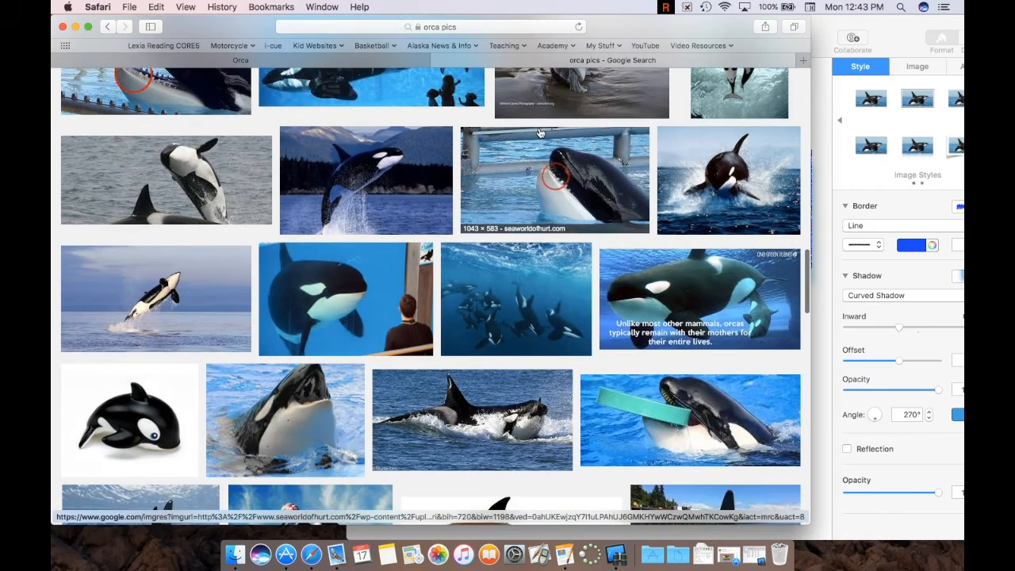
pyautogui.scroll(-5, 558, 200)
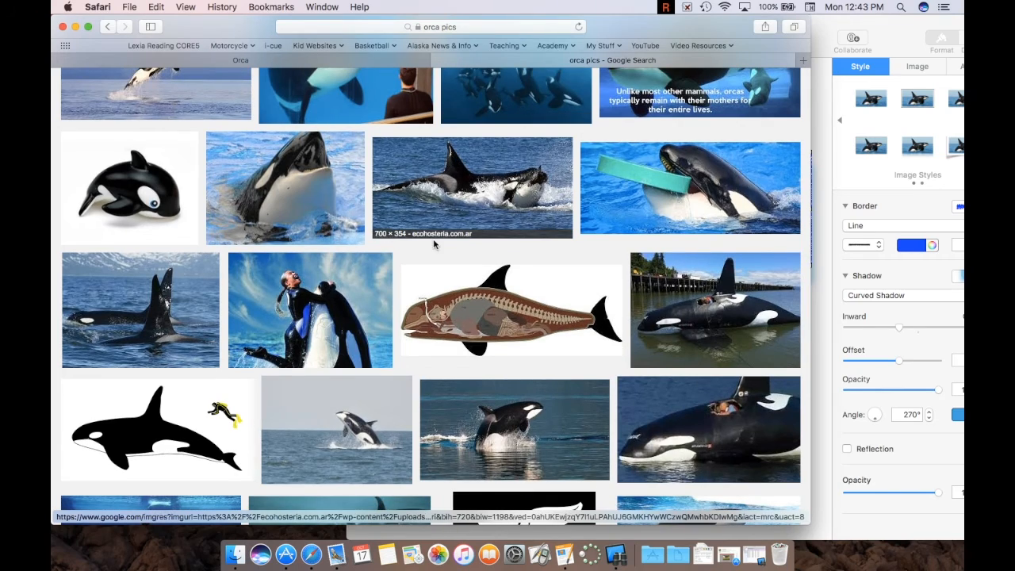
pyautogui.scroll(1, 434, 245)
pyautogui.scroll(15, 435, 245)
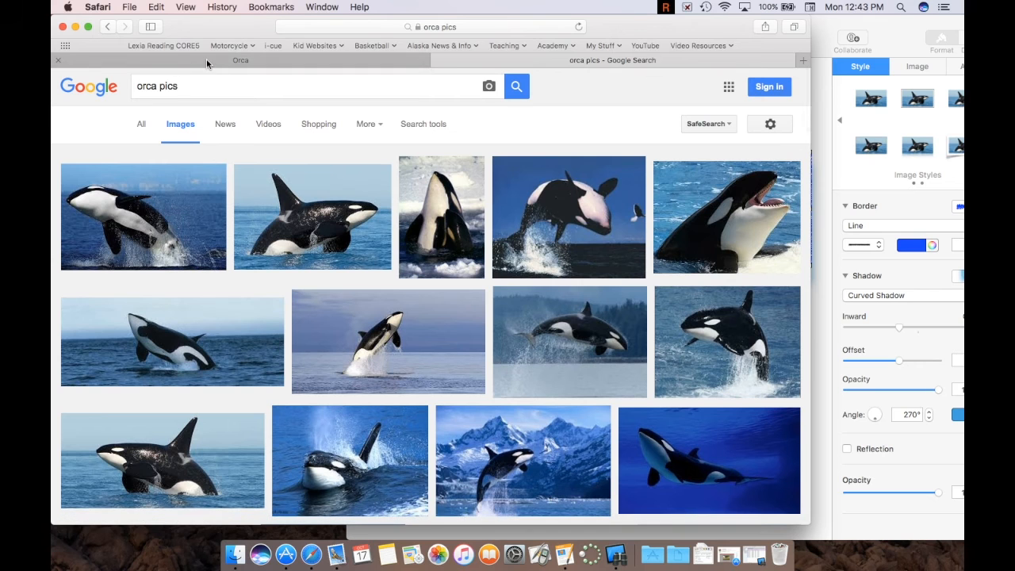
# Step: Return to the National Geographic Kids Orca page and review its overview text
pyautogui.click(207, 63)
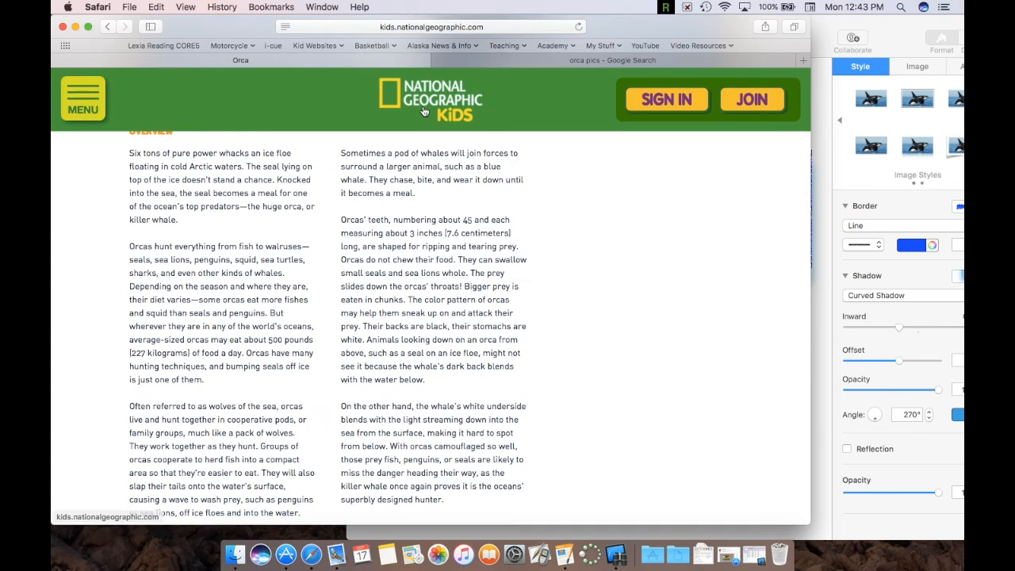
pyautogui.scroll(3, 316, 170)
pyautogui.scroll(-6, 316, 170)
pyautogui.scroll(1, 147, 137)
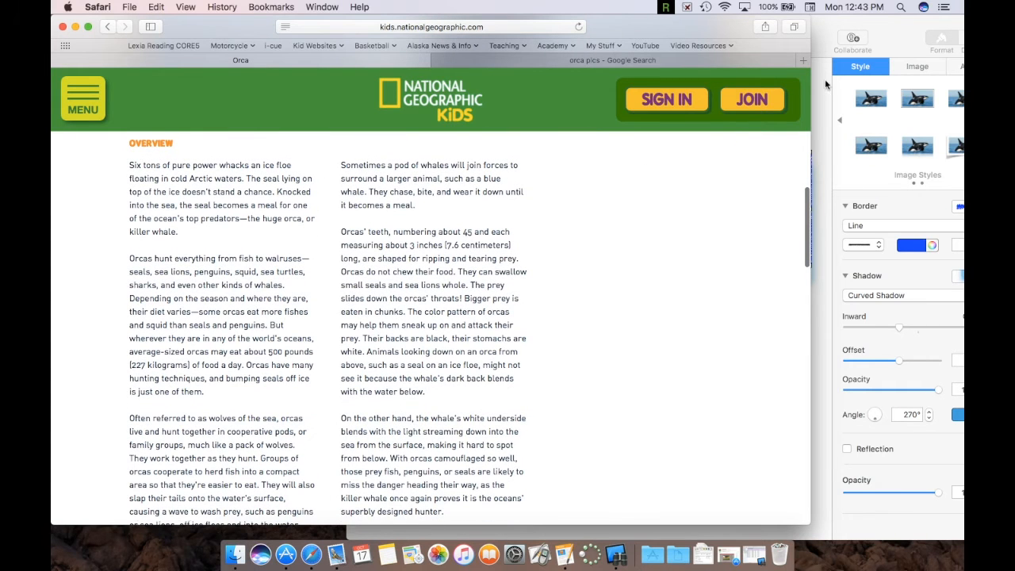
# Step: Switch back to Pages and move its window so the whole format sidebar is on screen beside the Orca article
pyautogui.click(897, 35)
pyautogui.moveTo(808, 41); pyautogui.dragTo(744, 27)
pyautogui.scroll(-2, 400, 364)
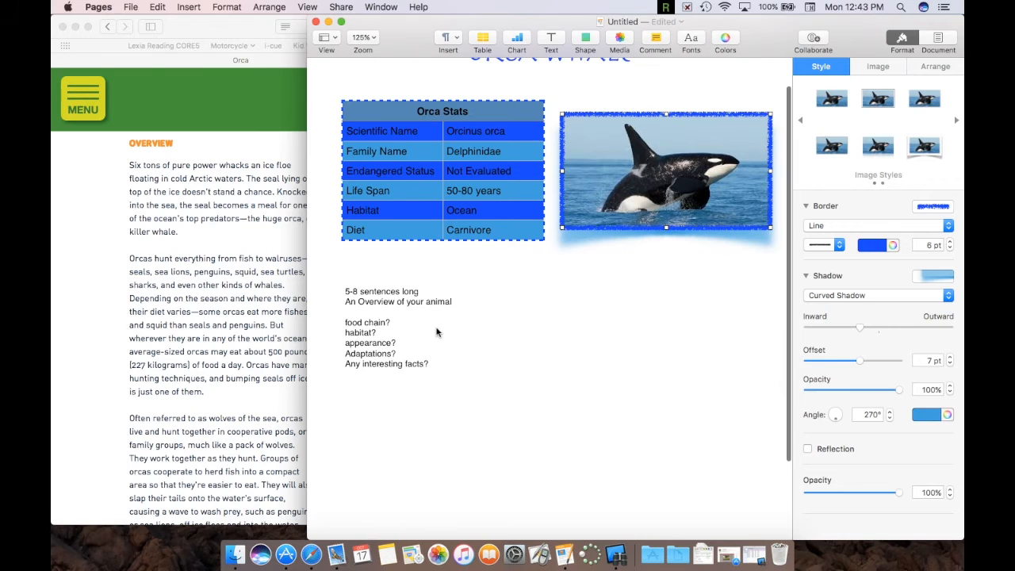
# Step: Move the text box with the overview writing prompts slightly lower beneath the Orca Stats table
pyautogui.click(465, 339)
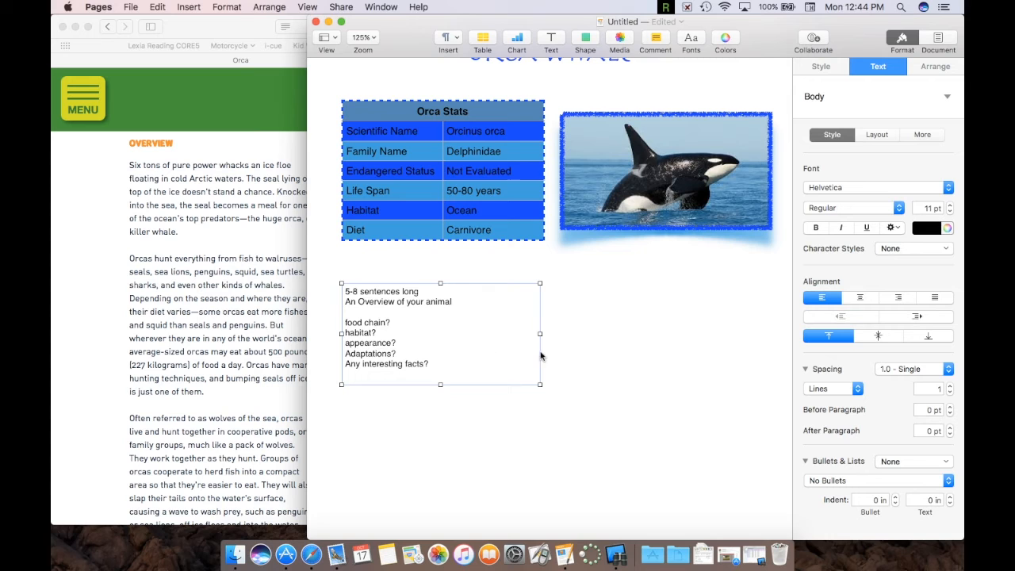
pyautogui.click(599, 312)
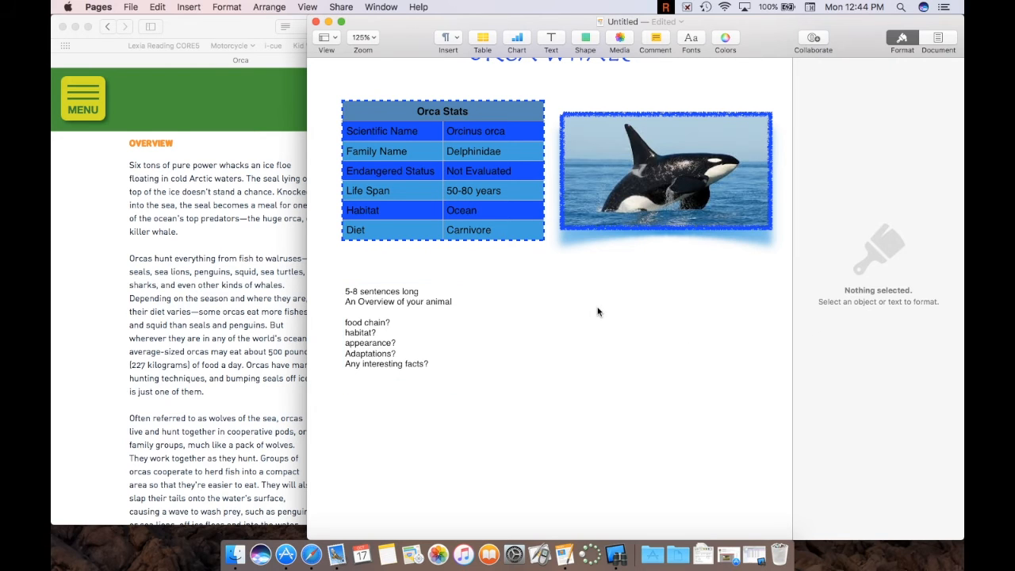
pyautogui.click(453, 315)
pyautogui.moveTo(469, 347)
pyautogui.mouseDown()
pyautogui.moveTo(491, 370)
pyautogui.moveTo(464, 357)
pyautogui.mouseUp()
pyautogui.scroll(-3, 879, 330)
pyautogui.scroll(3, 878, 329)
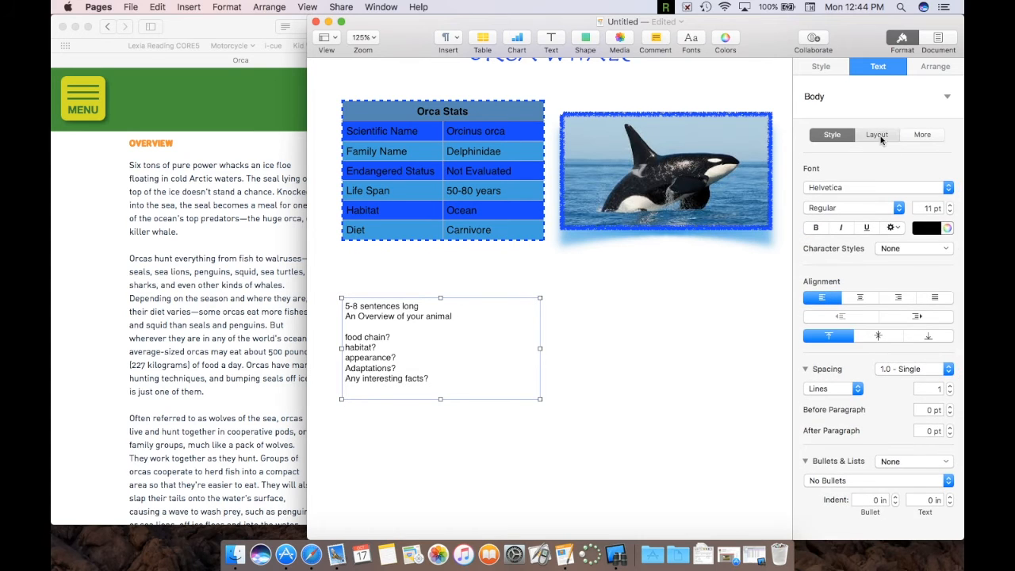
pyautogui.click(881, 136)
pyautogui.scroll(-2, 857, 369)
pyautogui.click(818, 134)
pyautogui.scroll(-2, 846, 279)
pyautogui.scroll(2, 846, 279)
# Step: Give the overview text box a Picture Frame border in the last frame style, the rounded rough black outline, and deselect it
pyautogui.click(819, 67)
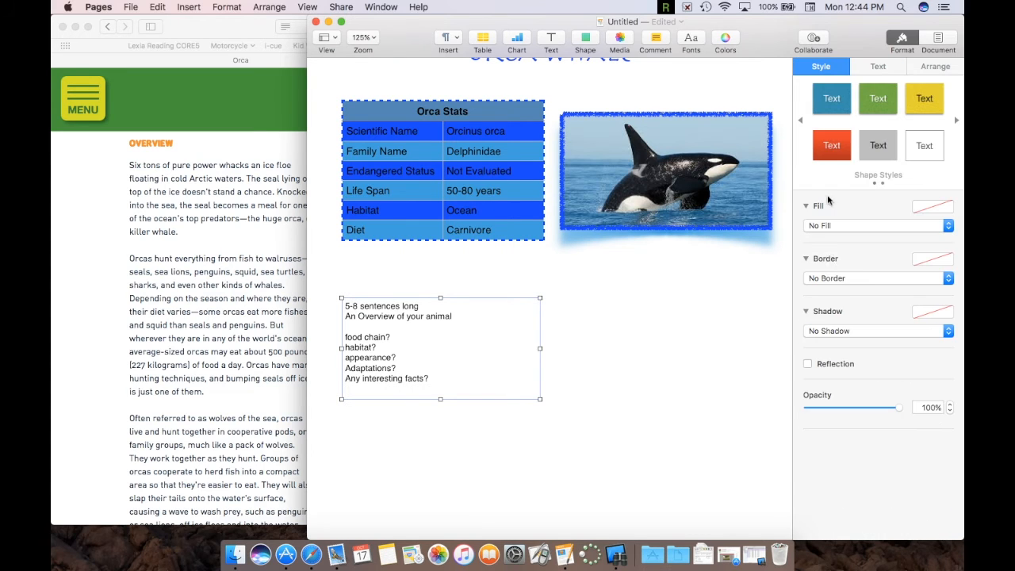
pyautogui.click(831, 279)
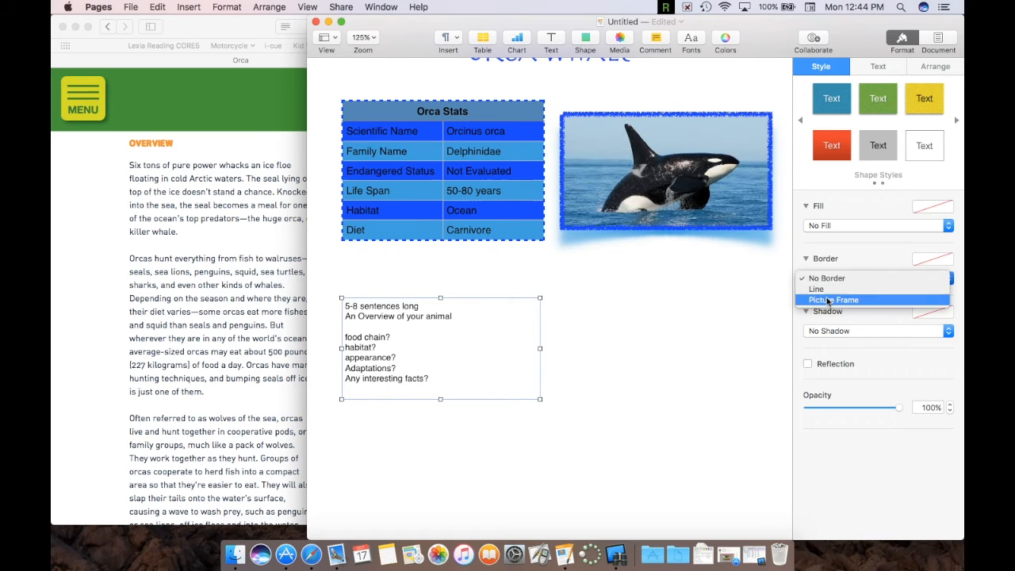
pyautogui.click(831, 300)
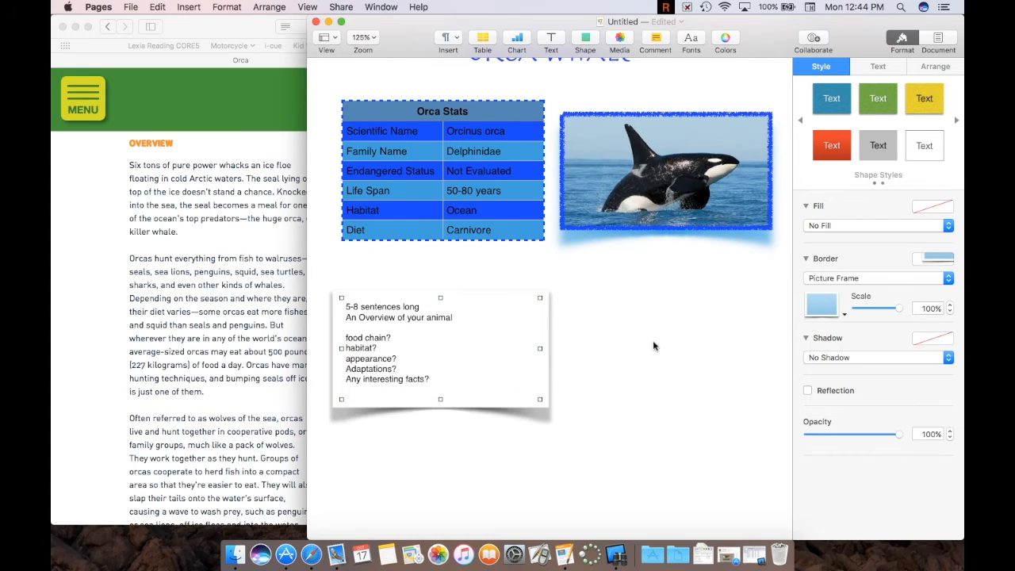
pyautogui.click(823, 306)
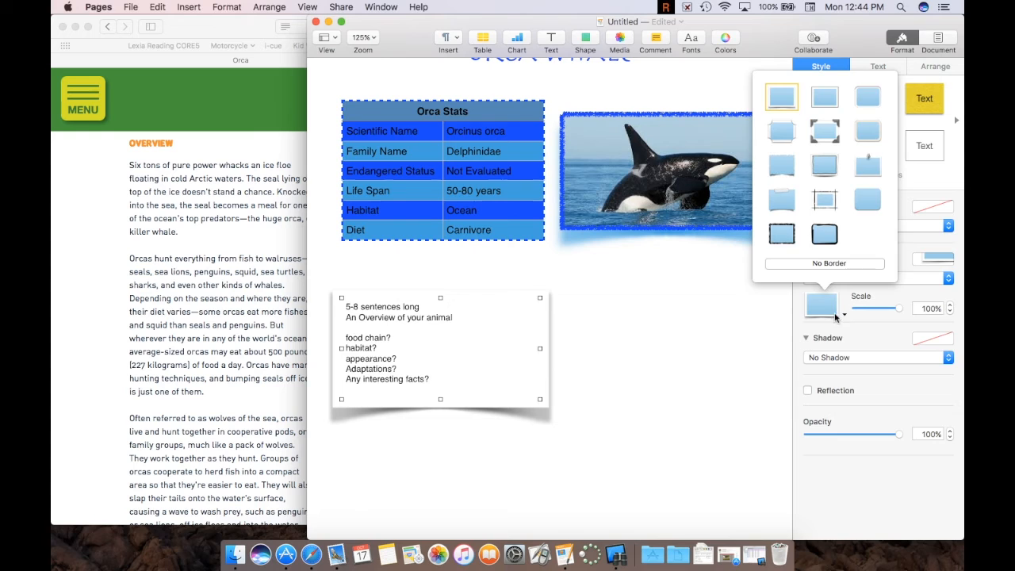
pyautogui.click(826, 232)
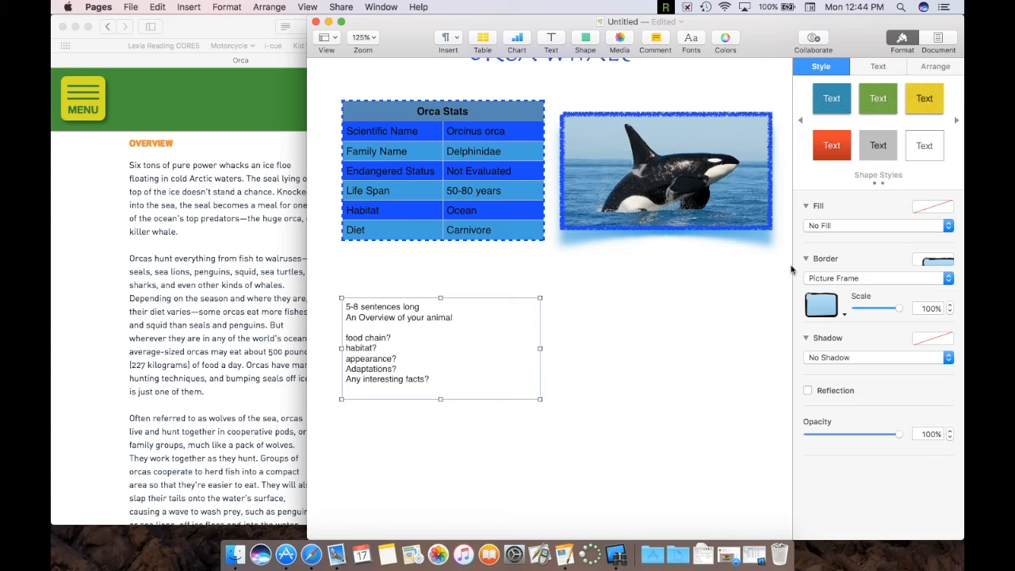
pyautogui.click(573, 369)
# Step: Review the report page from the overview prompts to the footer and back up to the Orca Stats table
pyautogui.scroll(-5, 558, 354)
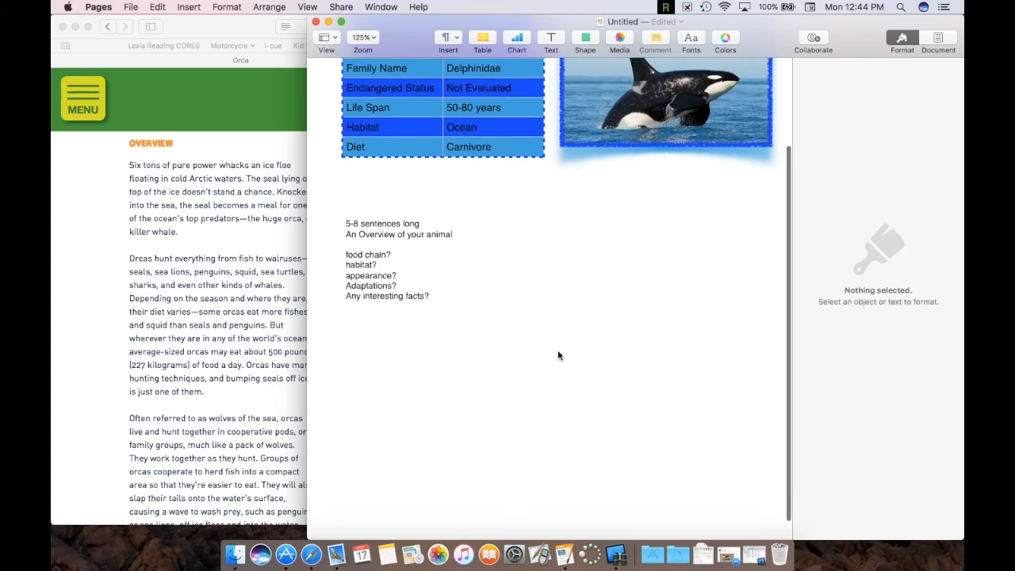
pyautogui.scroll(-2, 557, 354)
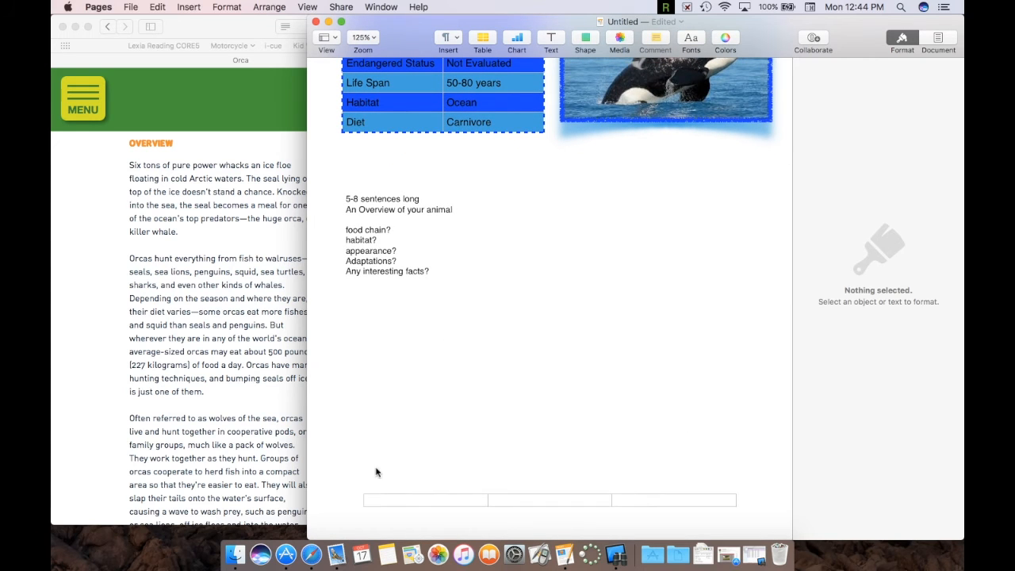
pyautogui.scroll(3, 407, 154)
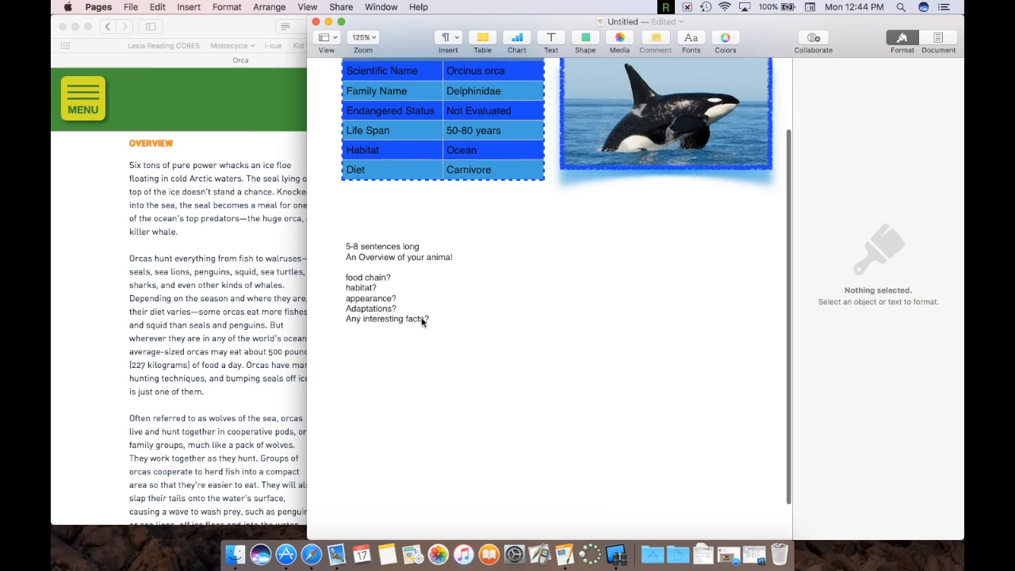
pyautogui.scroll(5, 421, 320)
pyautogui.click(456, 207)
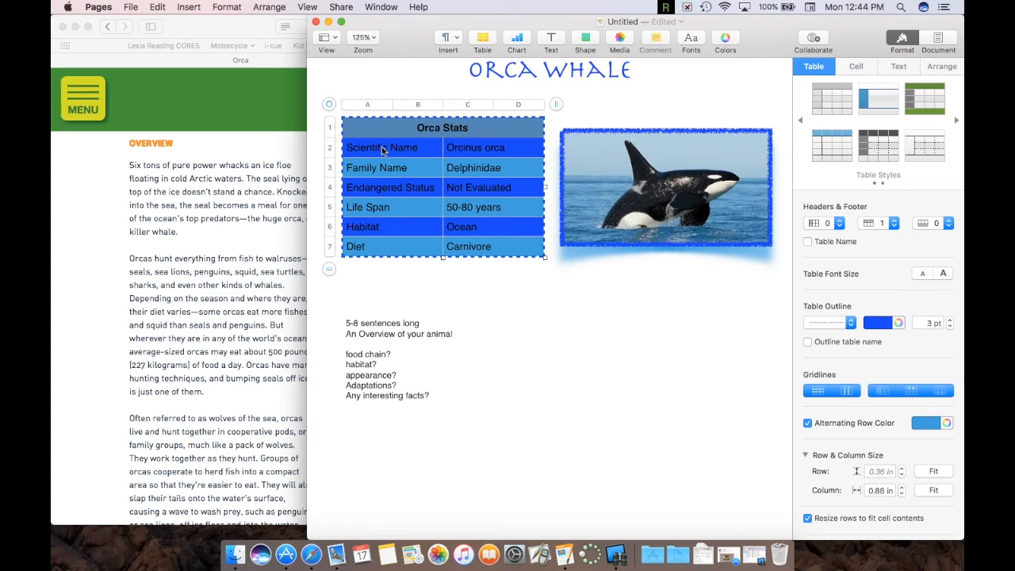
# Step: Switch to Safari and review the species facts and the weight, speed and length comparisons on the Orca page
pyautogui.click(190, 286)
pyautogui.scroll(-15, 190, 285)
pyautogui.scroll(1, 190, 286)
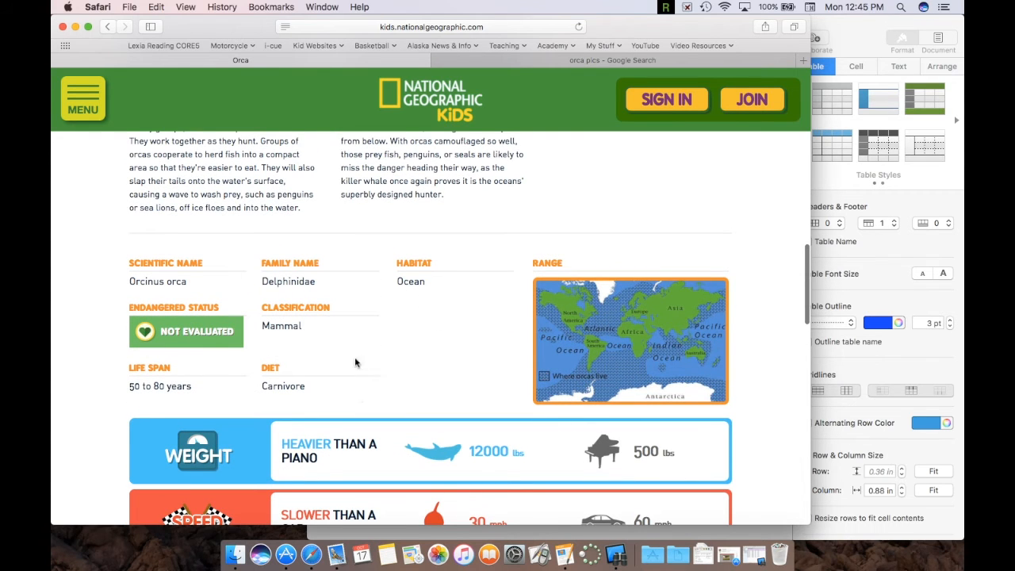
pyautogui.scroll(-4, 324, 349)
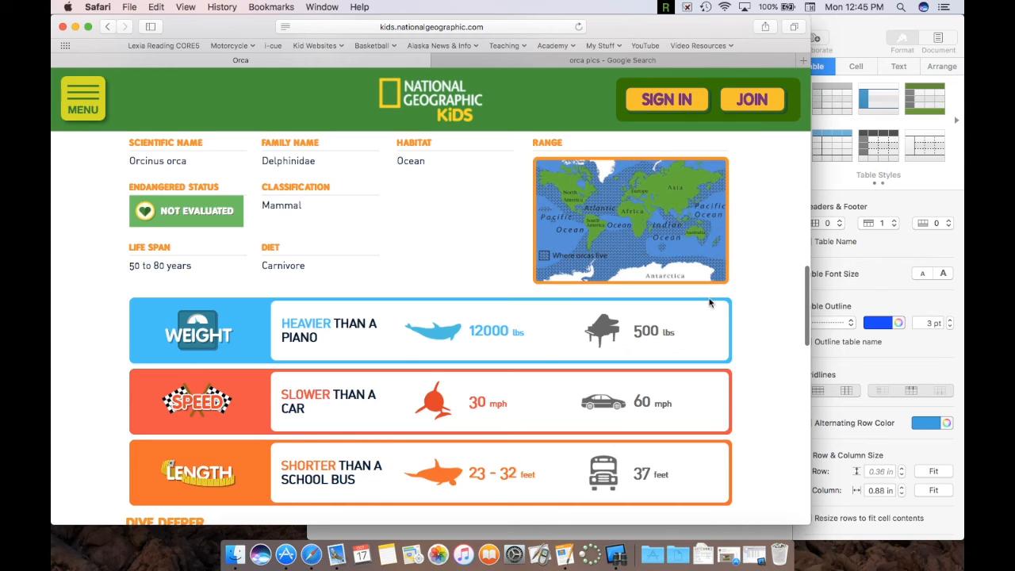
# Step: Switch back to Pages, select the orca photo, look over the full page layout and shift the window aside
pyautogui.click(872, 273)
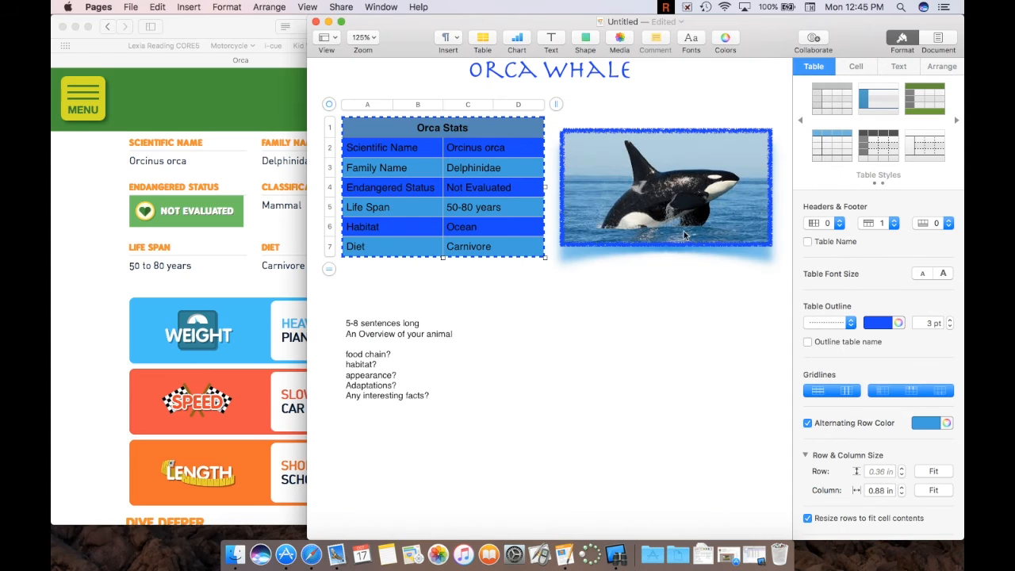
pyautogui.click(659, 188)
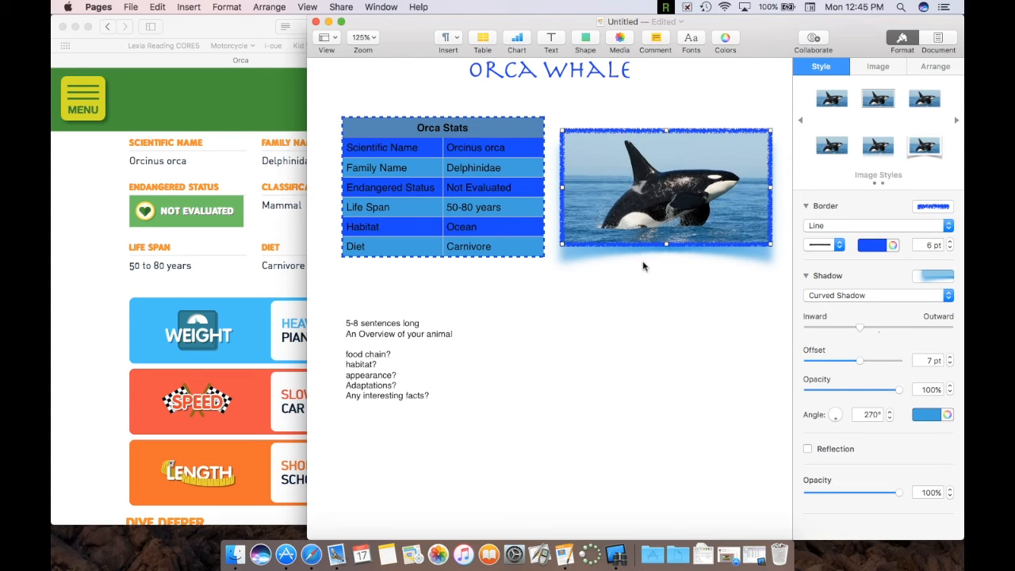
pyautogui.scroll(-5, 566, 283)
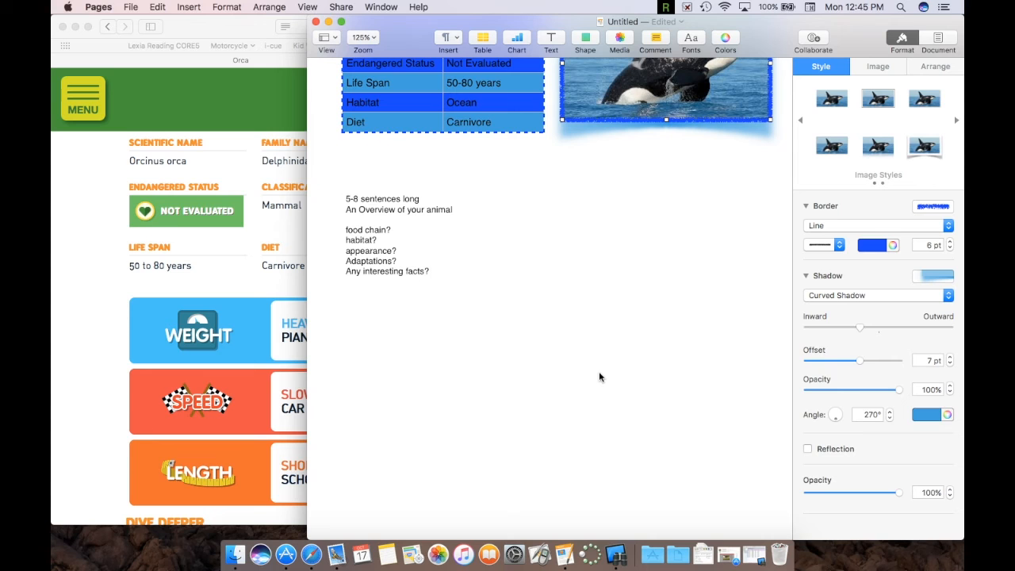
pyautogui.scroll(1, 640, 291)
pyautogui.scroll(5, 640, 291)
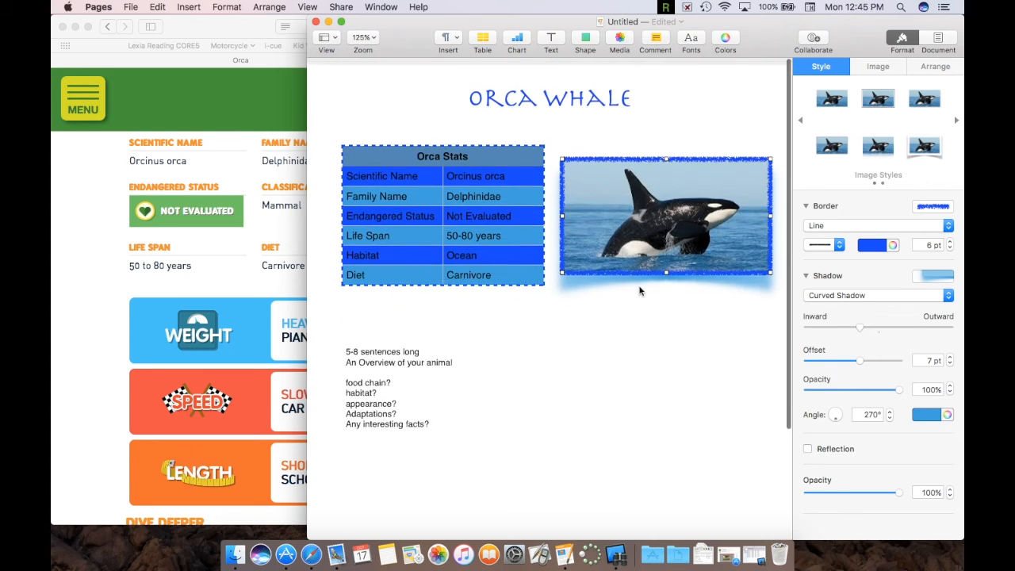
pyautogui.scroll(-5, 538, 448)
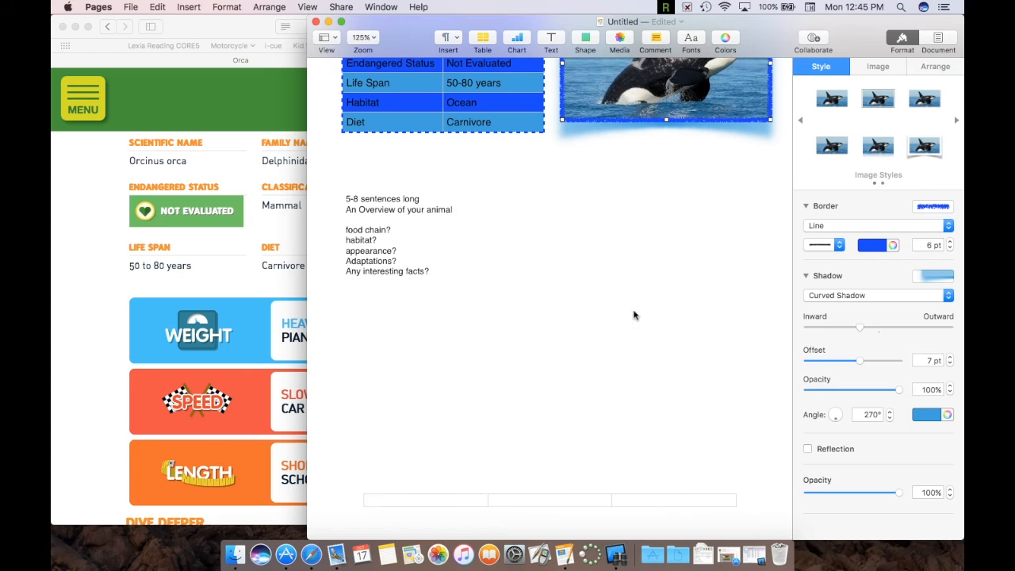
pyautogui.scroll(5, 630, 306)
pyautogui.moveTo(408, 32); pyautogui.dragTo(294, 30)
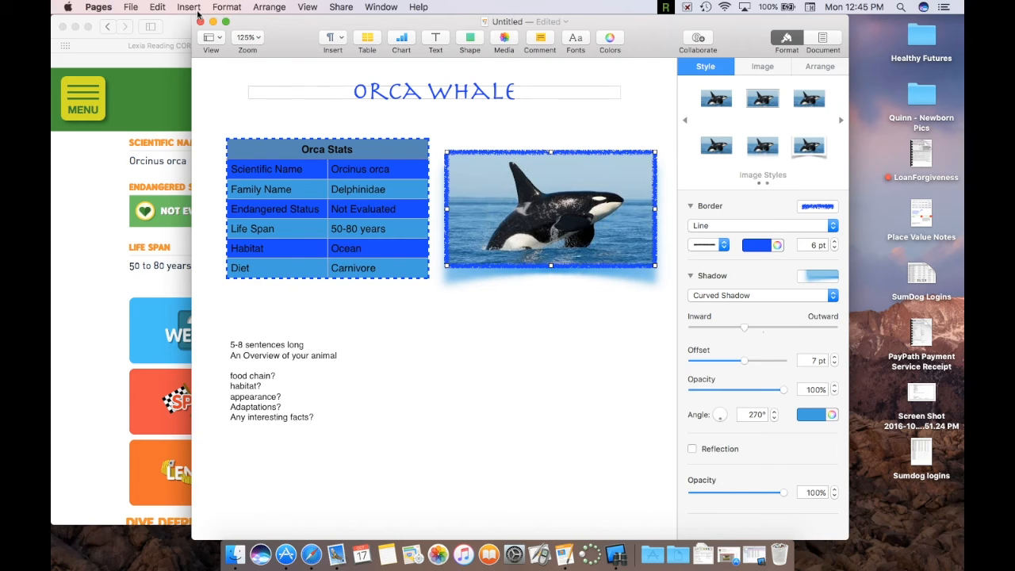
# Step: Start saving the document and choose the untitled folder inside StudentShare on the accmacmgt01mx server as its location
pyautogui.click(131, 7)
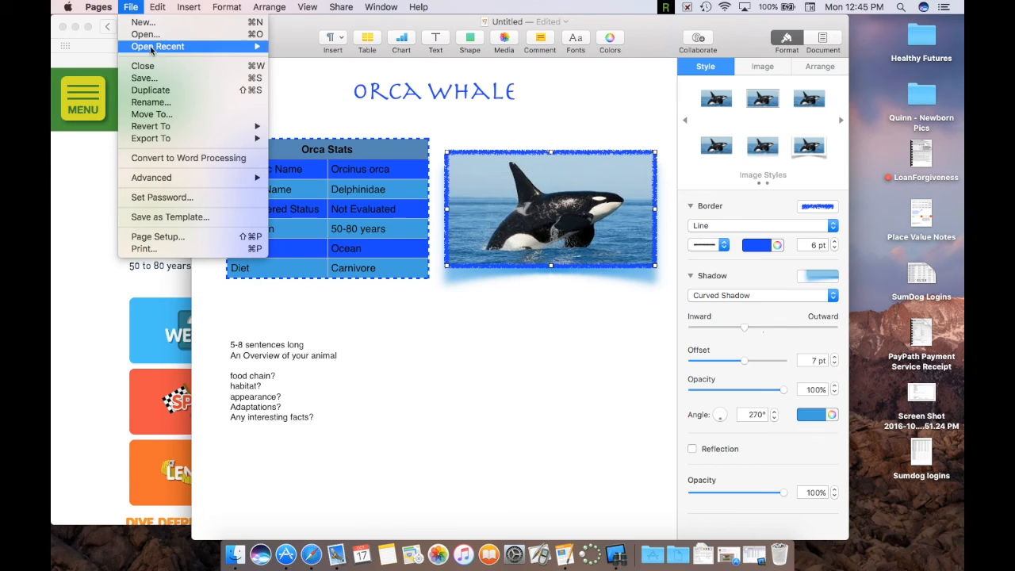
pyautogui.click(177, 78)
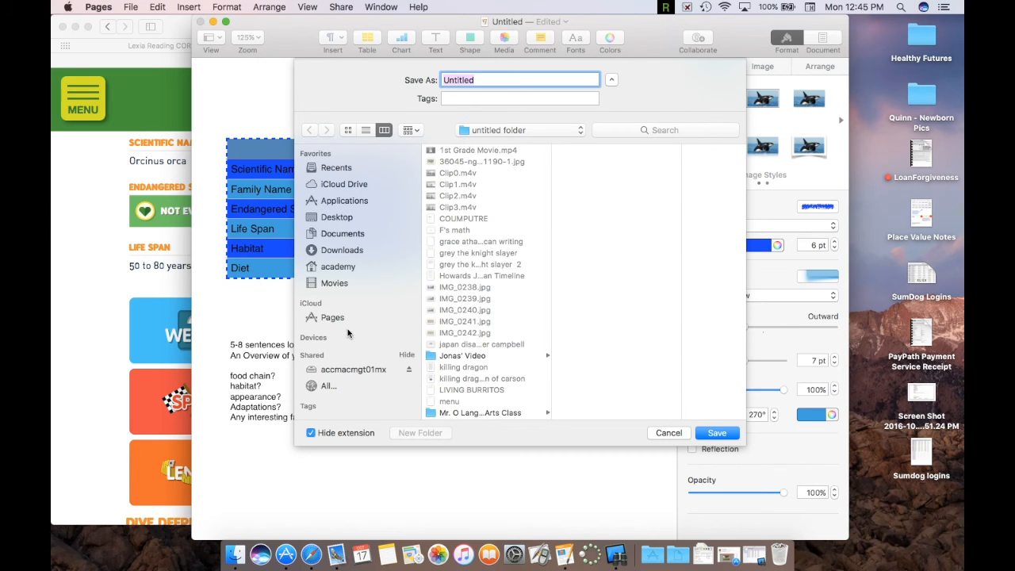
pyautogui.click(350, 370)
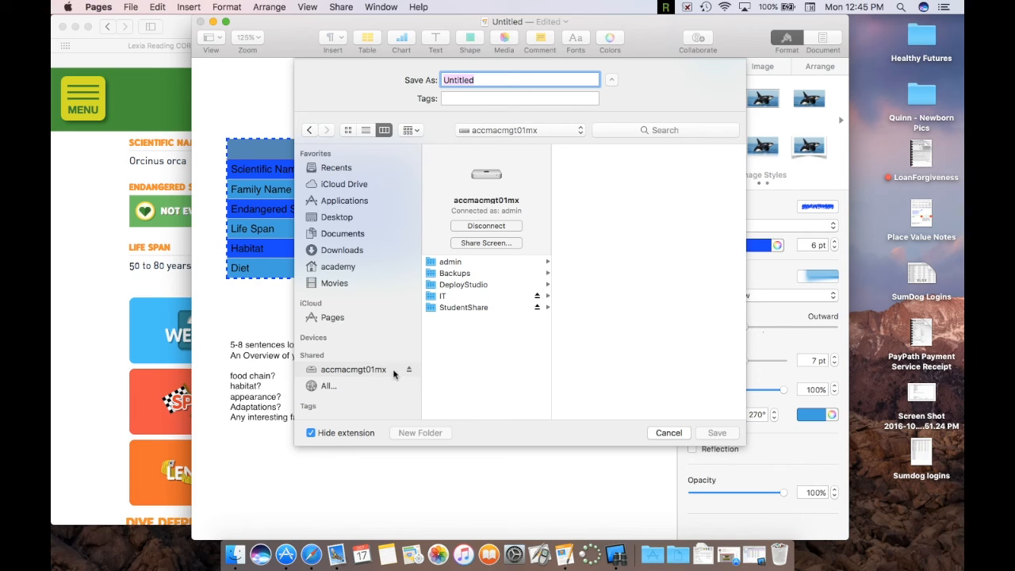
pyautogui.click(468, 308)
pyautogui.scroll(-5, 611, 350)
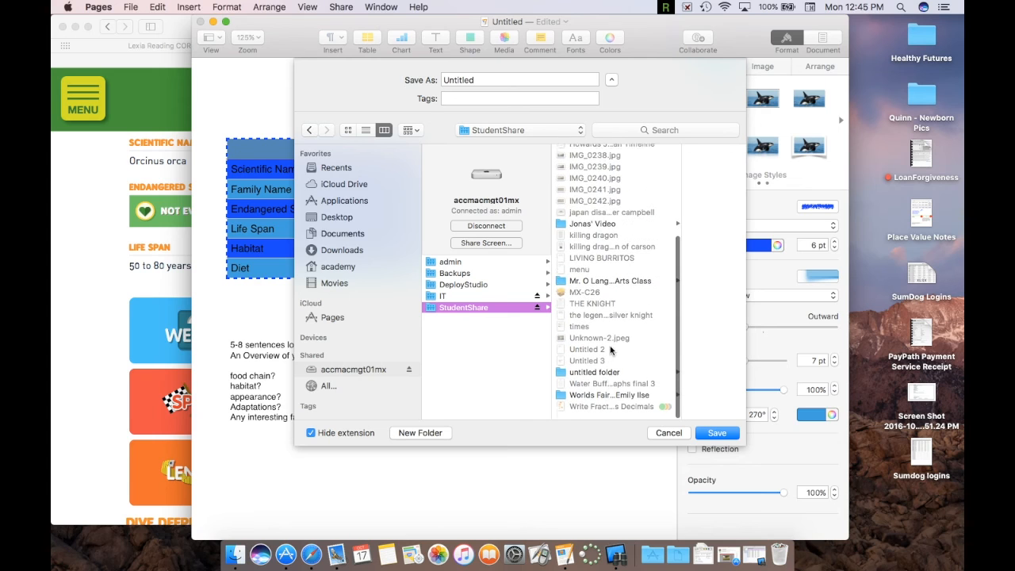
pyautogui.click(585, 382)
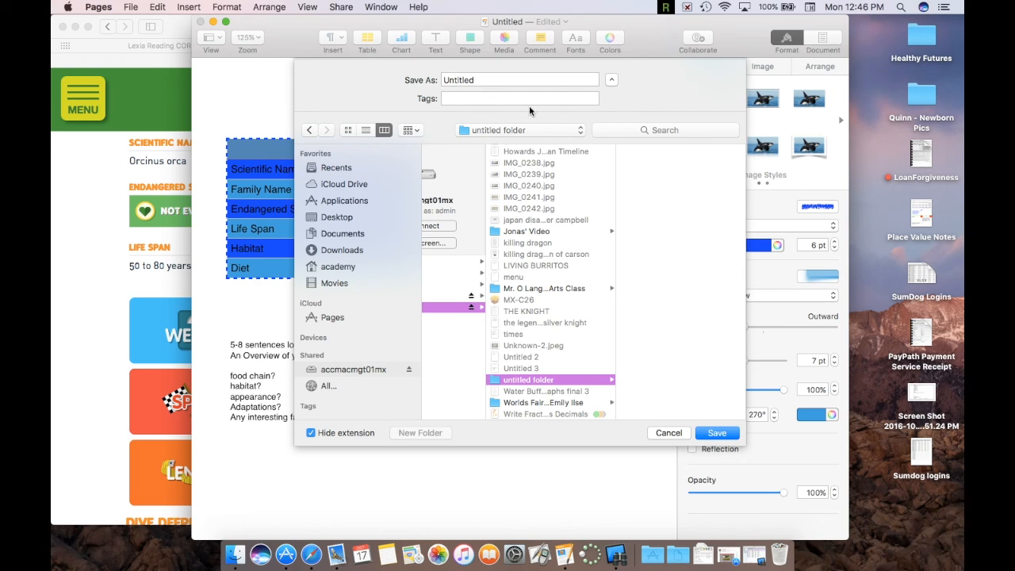
# Step: Enter Firstname.Lastname.AnimalProject as the file name, cancel the save and nudge the document window aside
pyautogui.click(503, 80)
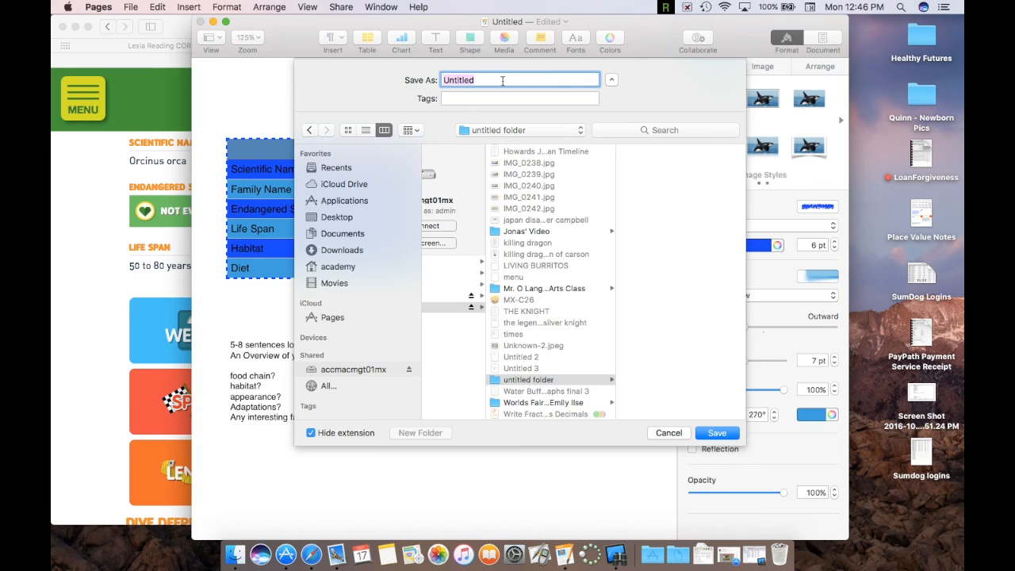
pyautogui.write('Firstname.Lastname.AnimalProjec')
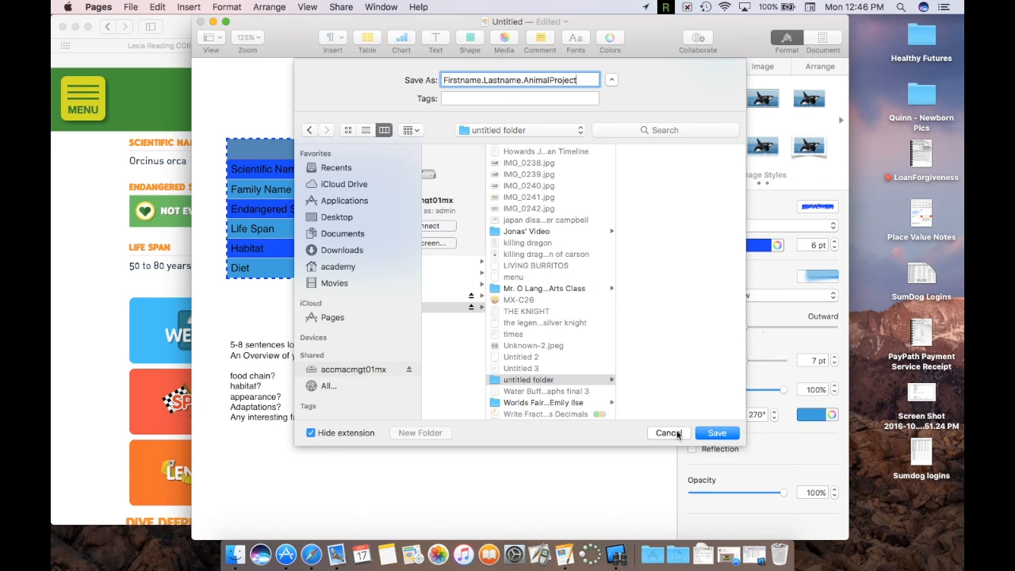
pyautogui.click(676, 433)
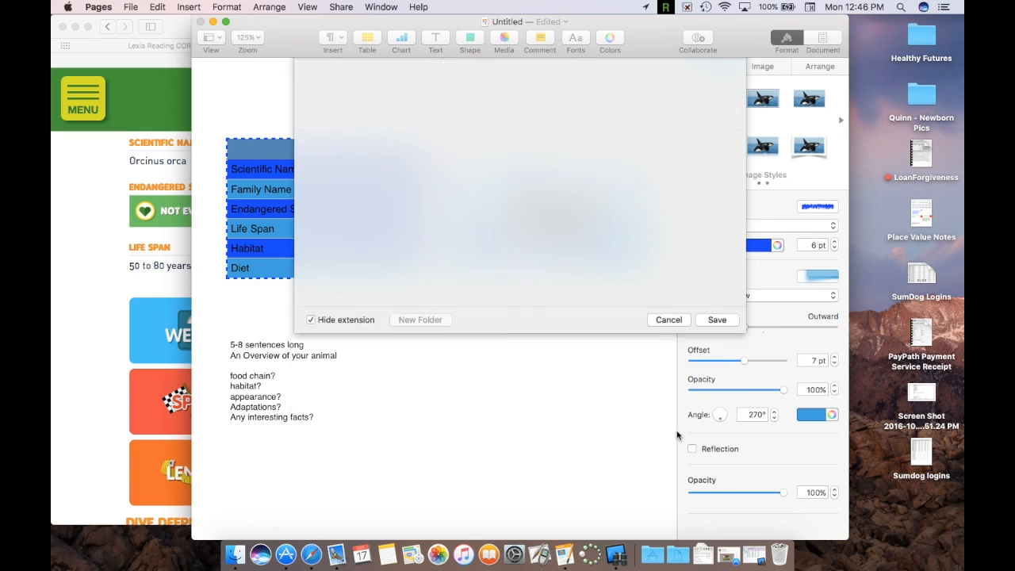
pyautogui.moveTo(649, 36); pyautogui.dragTo(632, 38)
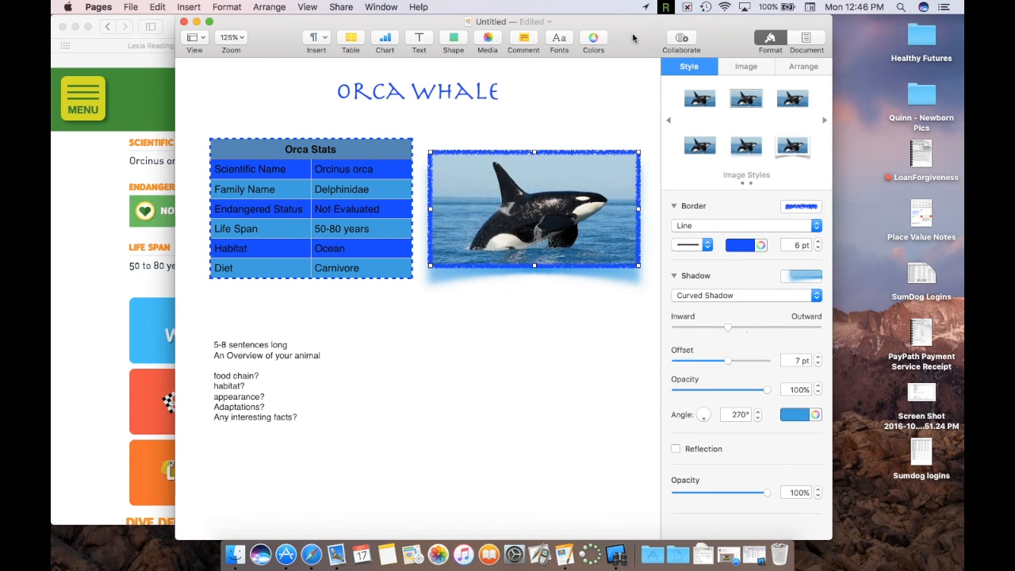